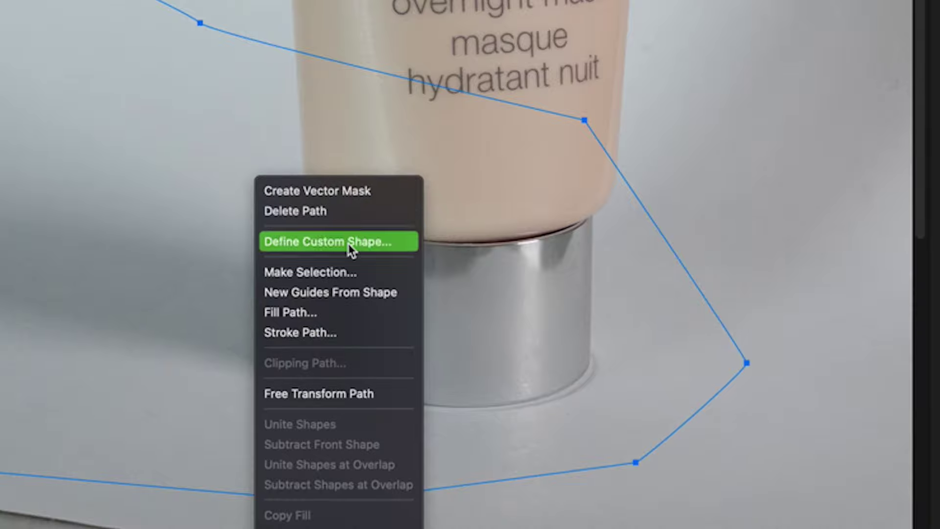
Step: Turn the path around the tube's shadow into a selection with a 0.5 px feather and mask Layer 0 copy with it
left_click(345, 270)
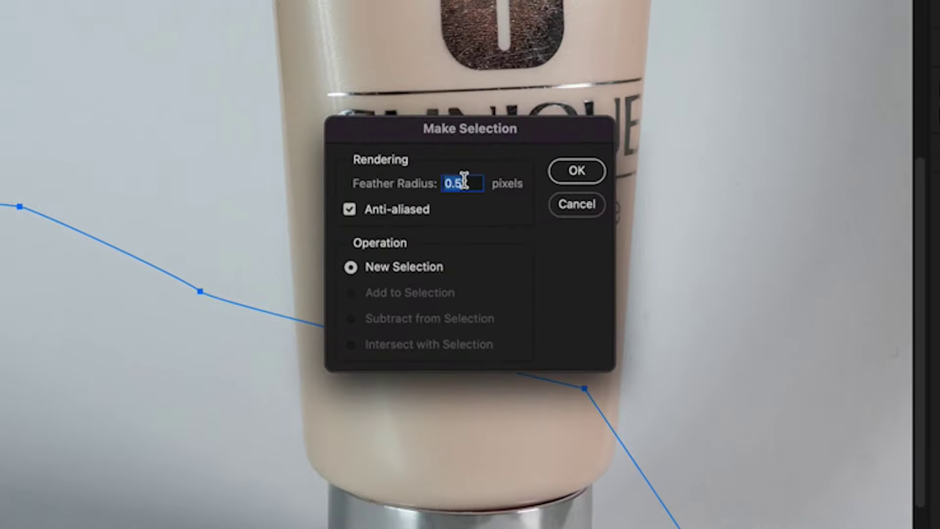
left_click(591, 174)
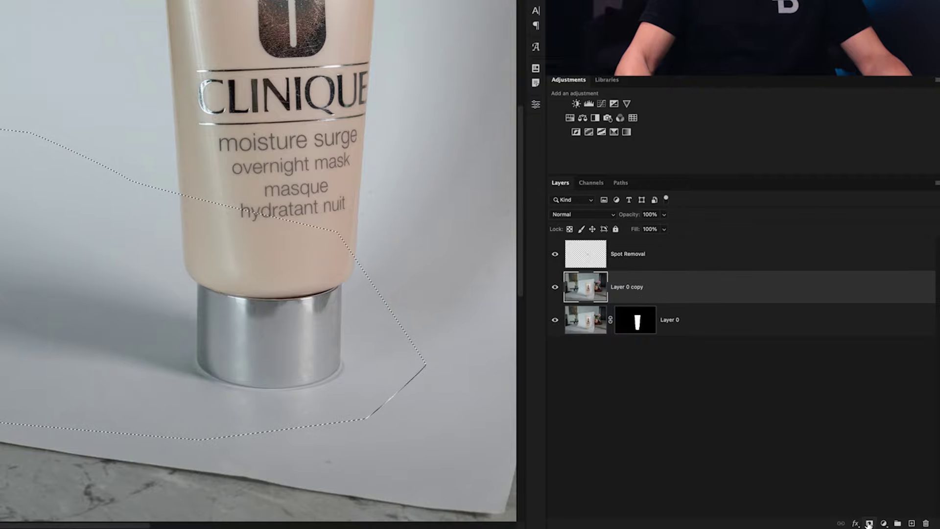
left_click(869, 523)
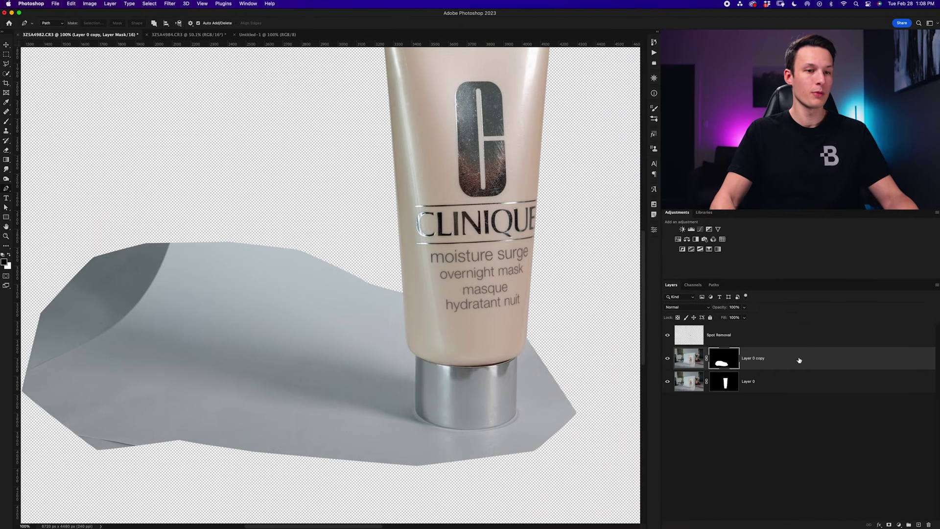
Step: Move Layer 0 copy beneath Layer 0, naming the copy Shadow and the upper product layer Main Product
left_click_drag(739, 292, 736, 332)
left_click_drag(794, 389, 795, 392)
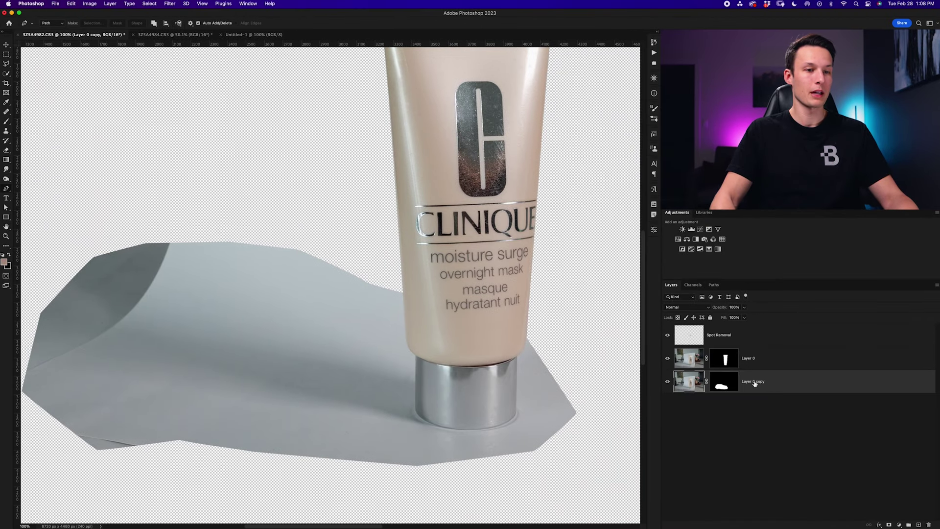
type("Shadow")
key("Return")
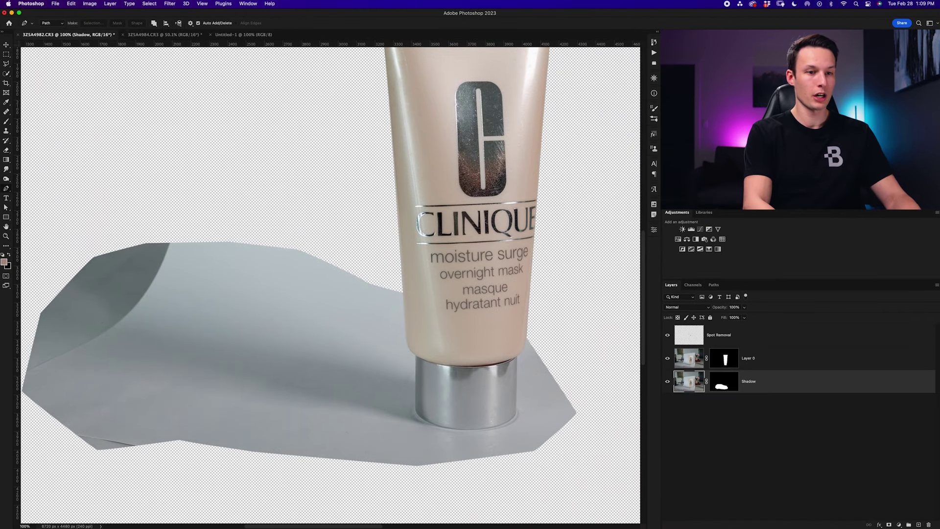
double_click(754, 358)
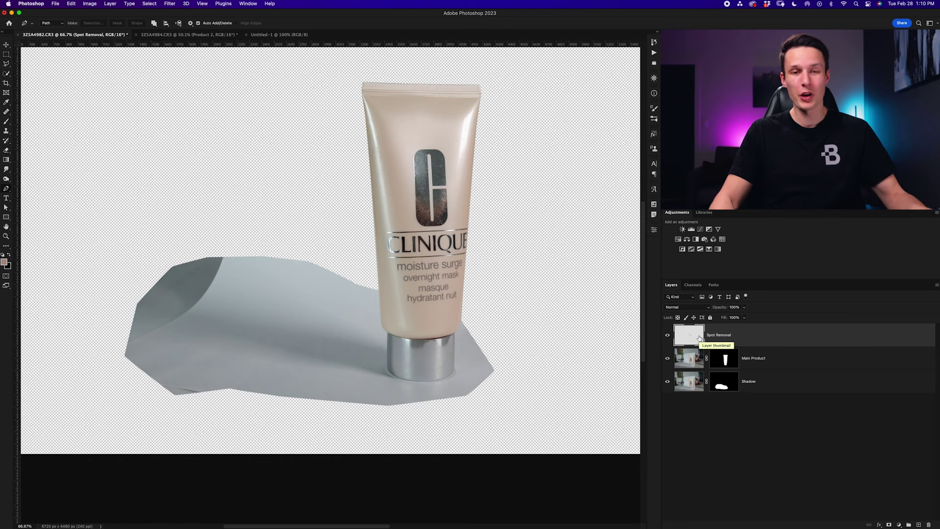
Step: Merge the Spot Removal and Main Product layers, and transfer the result together with the Shadow layer into the Untitled-1 document, accepting the depth conversion
left_click(776, 361, "shift")
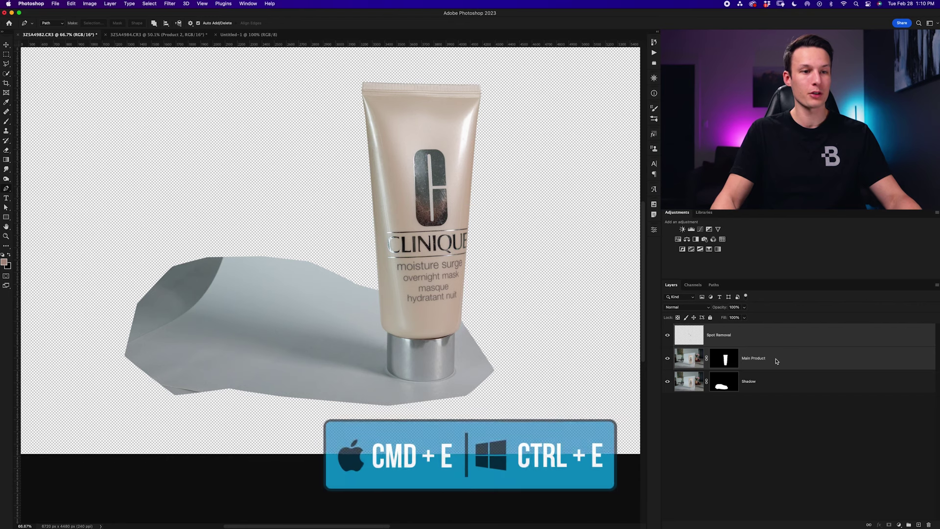
key("super+e")
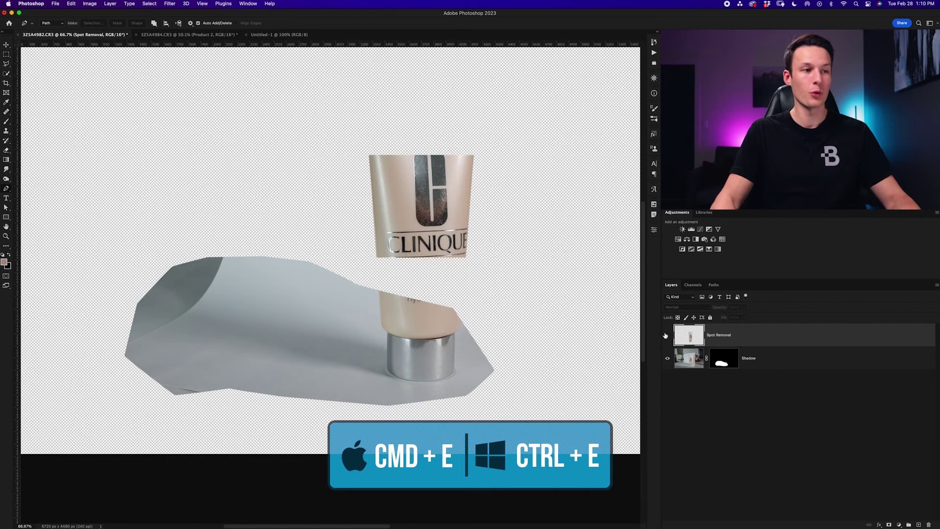
left_click(772, 366, "shift")
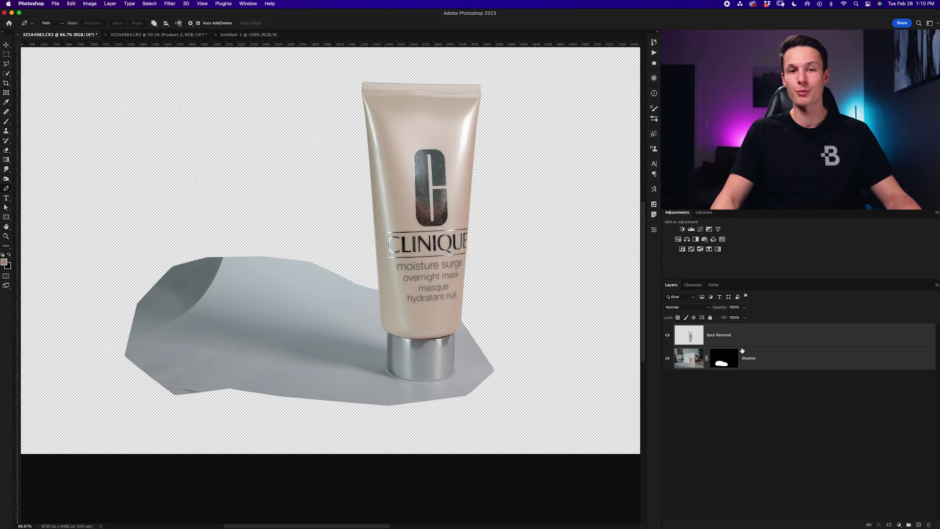
key("v")
left_click_drag(331, 321, 295, 178)
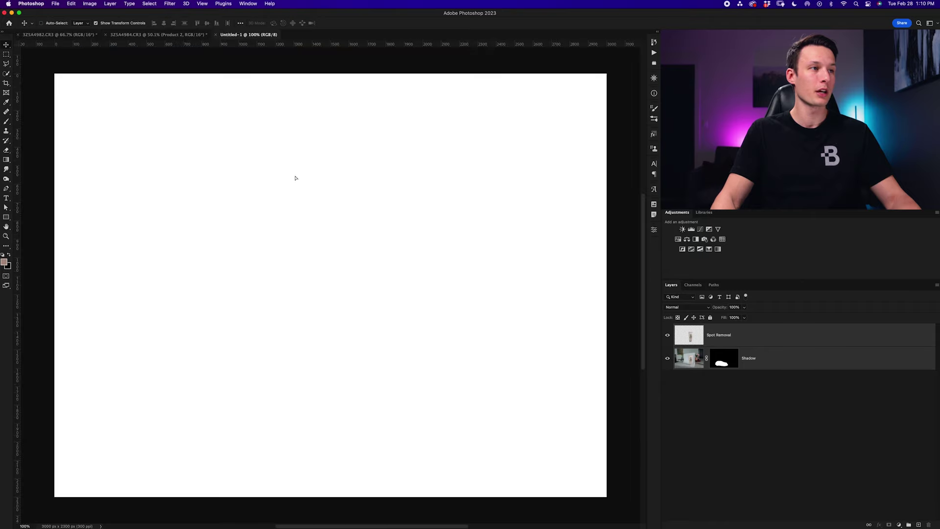
left_click_drag(334, 299, 334, 299)
left_click(470, 189)
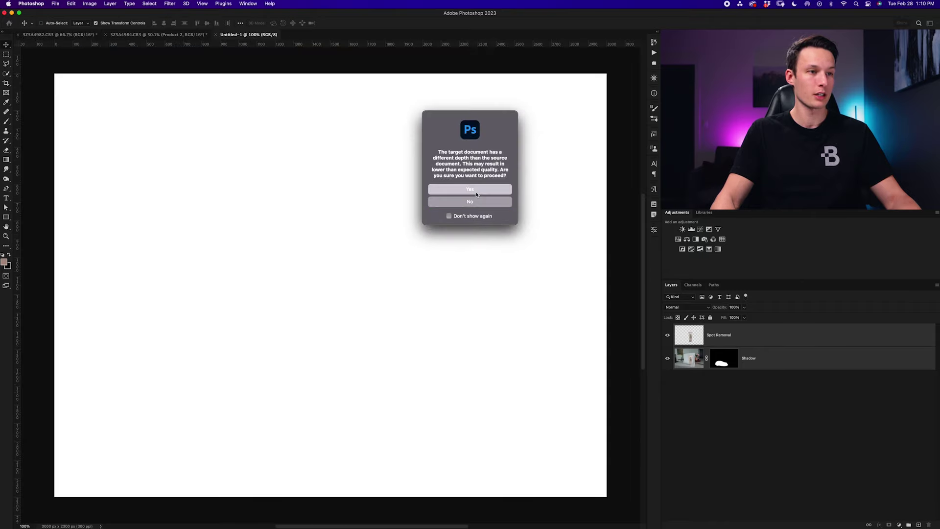
Step: Scale the imported product and shadow layers down together and position them so the whole tube and its shadow fit on the canvas
key("super+minus")
key("super+minus")
key("super+minus")
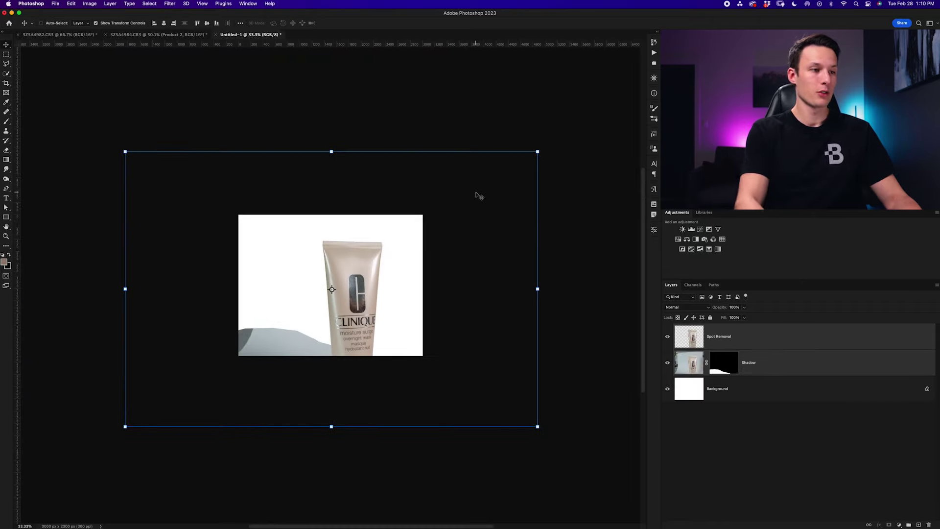
left_click(536, 425)
left_click_drag(536, 424, 342, 294)
left_click_drag(287, 248, 400, 285)
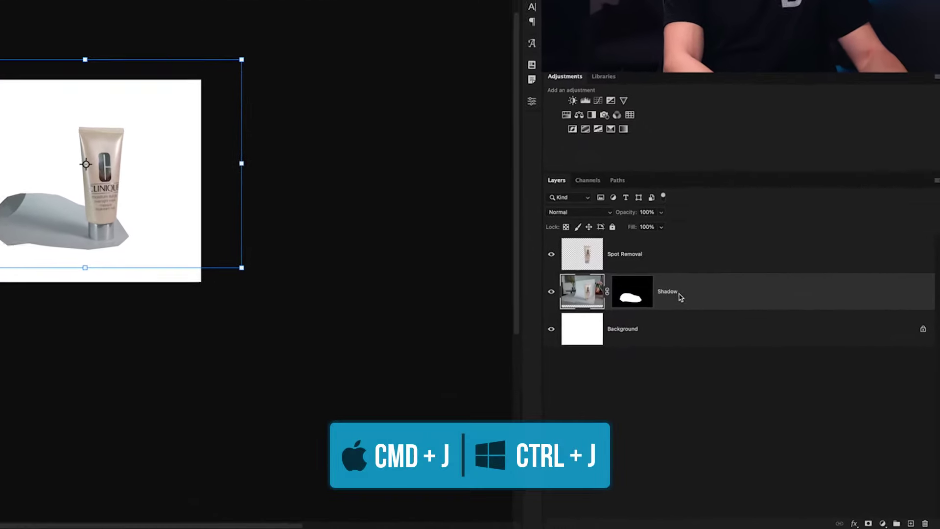
Step: Duplicate the Shadow layer, delete the duplicate's layer mask and place it beneath the original Shadow layer
key("super+j")
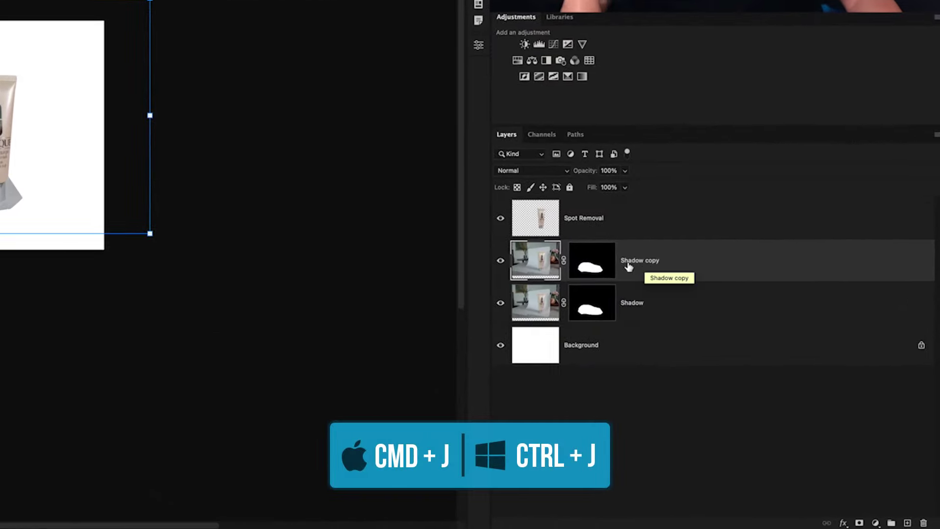
right_click(588, 262)
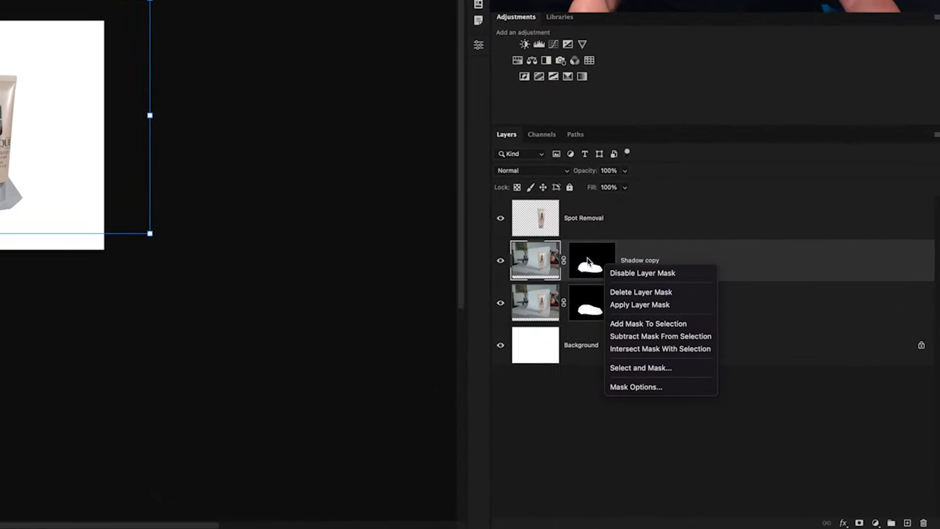
left_click(644, 292)
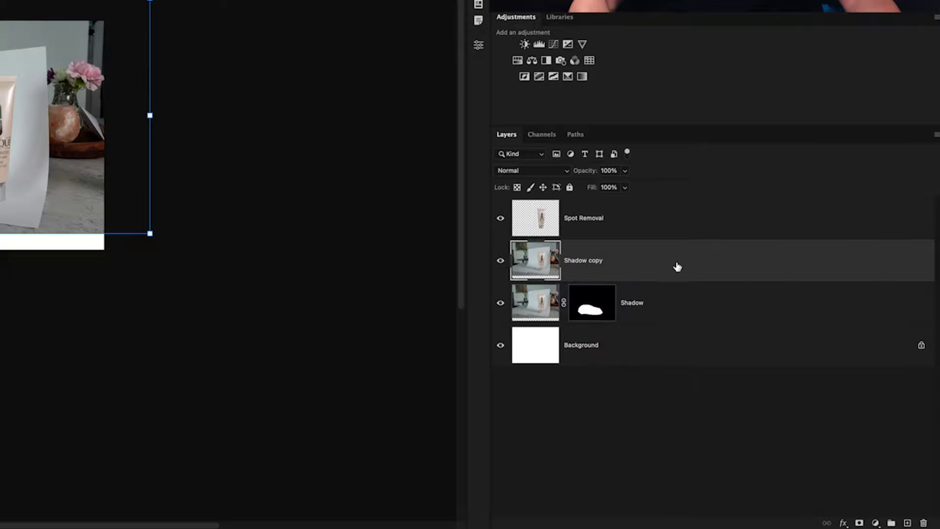
left_click_drag(677, 267, 669, 318)
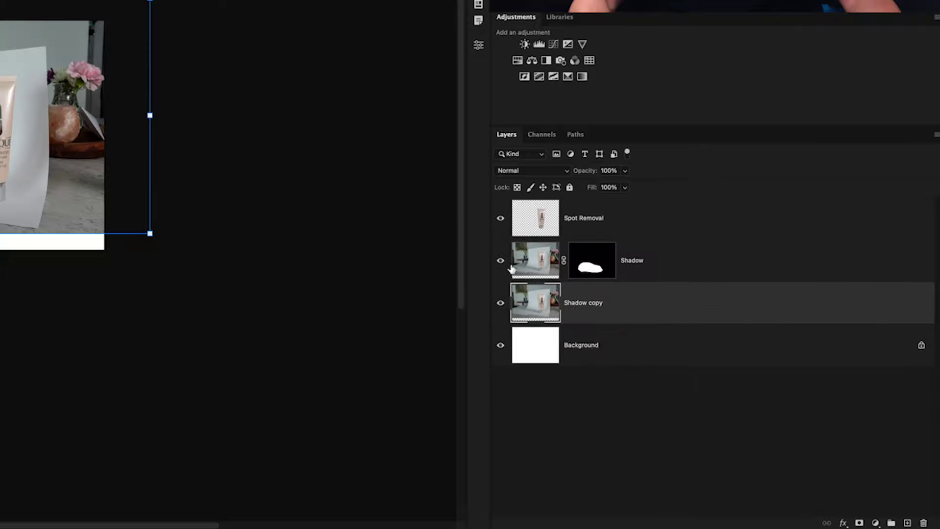
Step: Hide the Spot Removal and Shadow layers, and reposition and scale the Shadow copy photo to 82.72% within the canvas
left_click(500, 219)
key("v")
mouse_move(77, 171)
left_mouse_down()
mouse_move(77, 157)
mouse_move(73, 180)
left_mouse_up()
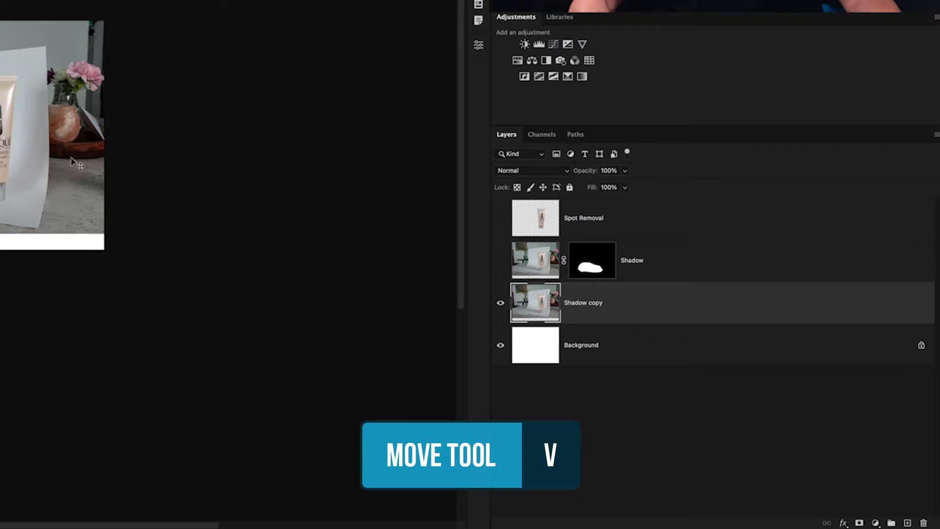
mouse_move(330, 284)
left_mouse_down()
mouse_move(333, 271)
mouse_move(334, 284)
left_mouse_up()
key("ctrl+t")
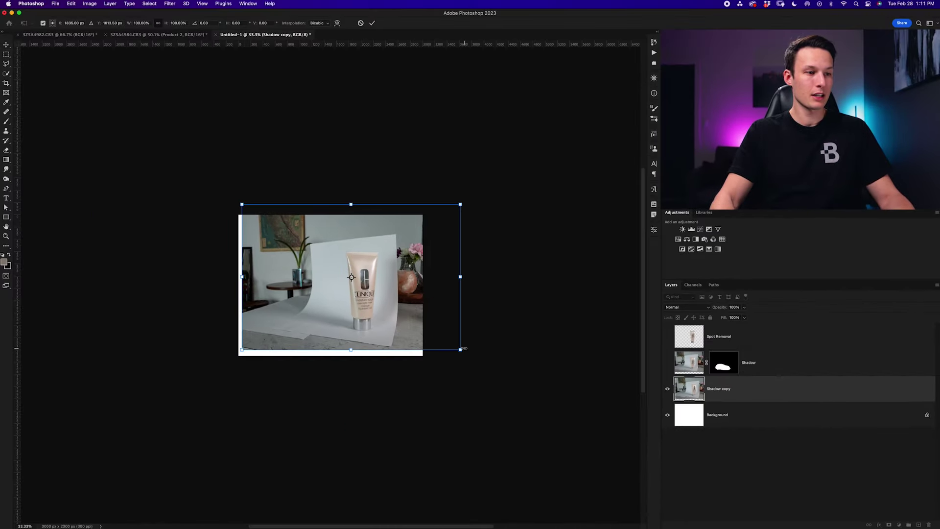
left_click_drag(463, 348, 422, 337)
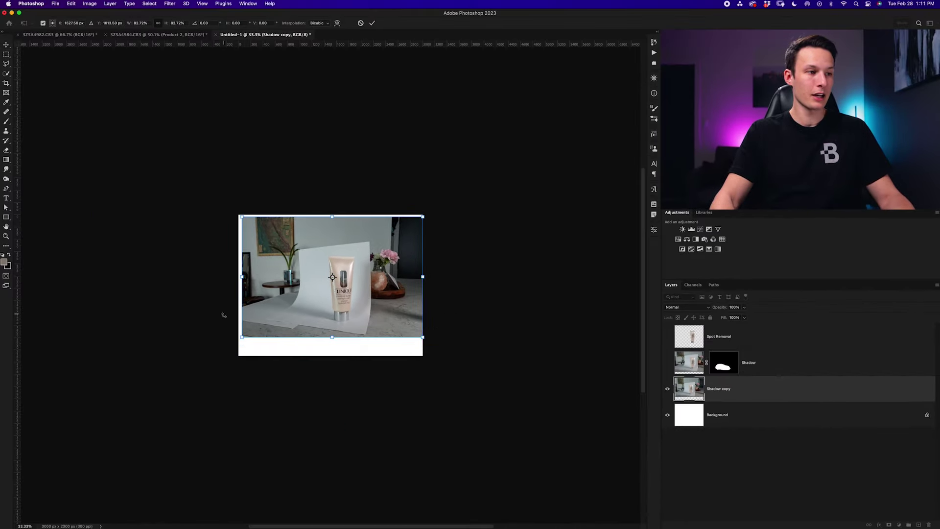
left_click(370, 24)
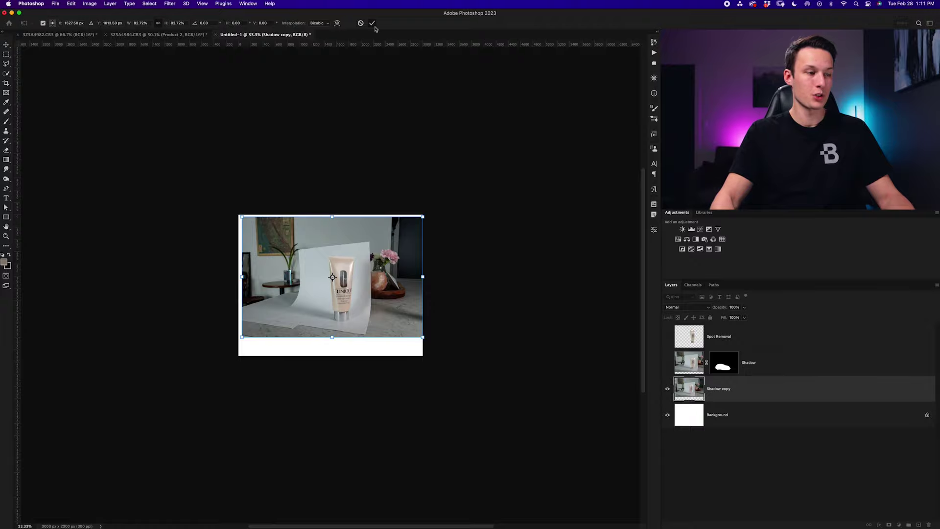
Step: Draw a beige rectangle with no stroke, about 1792 by 1215 px, over the lower part of the tube in the reference photo
key("super+equal")
key("super+equal")
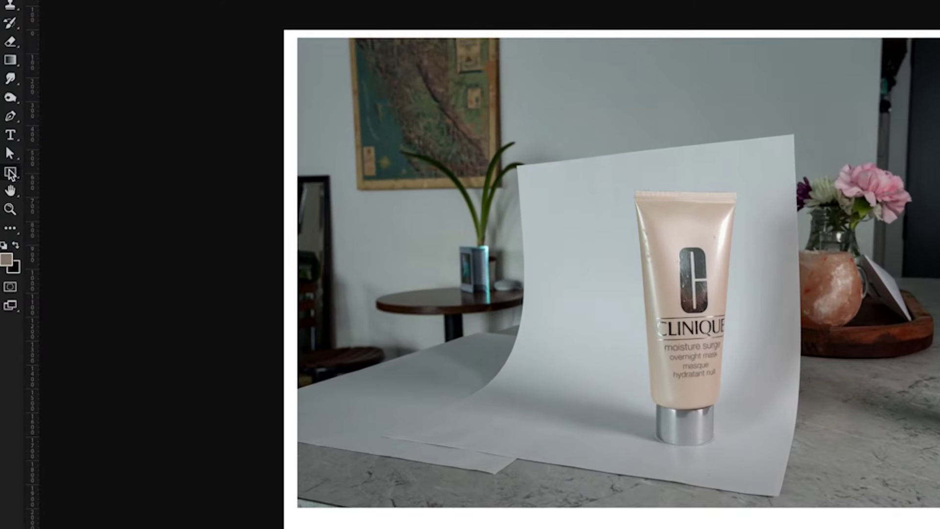
left_click(5, 217)
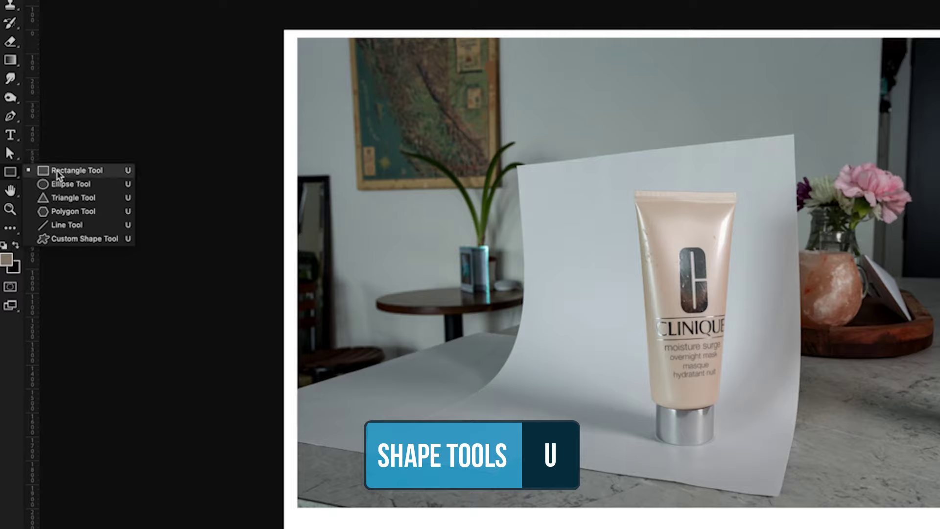
left_click(73, 170)
left_click(156, 44)
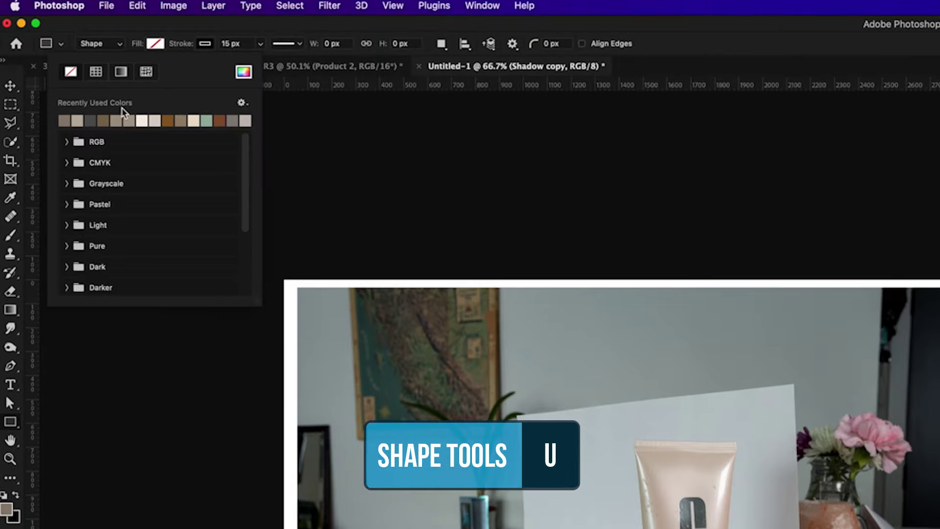
left_click(88, 117)
left_click(94, 120)
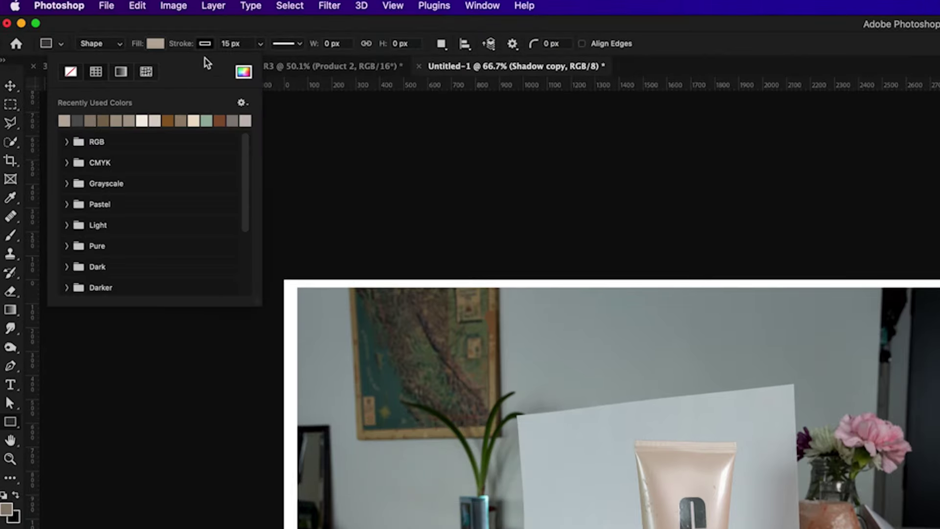
left_click(202, 44)
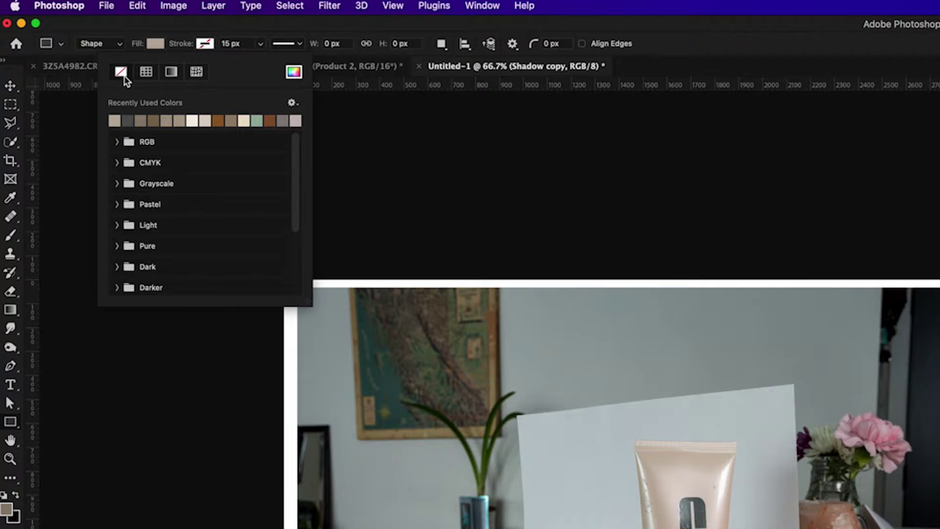
mouse_move(441, 500)
left_mouse_down()
mouse_move(461, 528)
mouse_move(869, 528)
left_mouse_up()
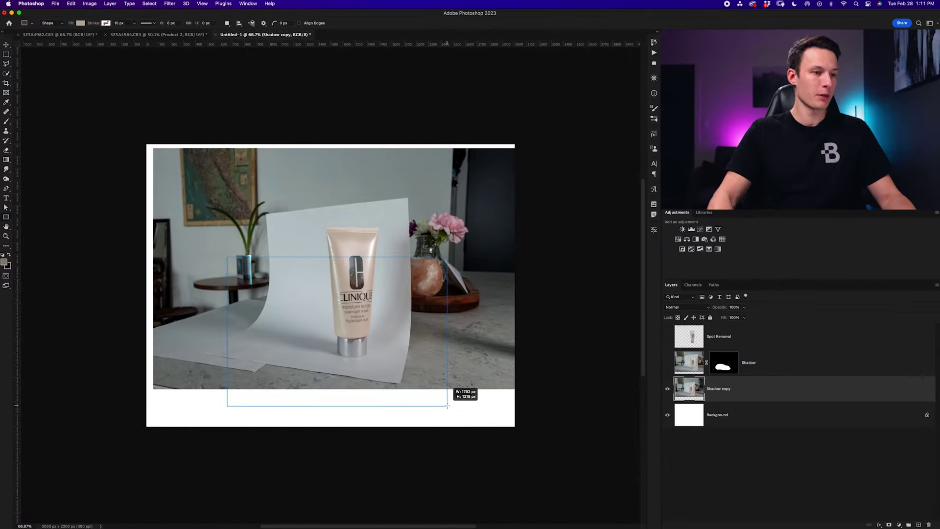
left_click_drag(447, 405, 447, 405)
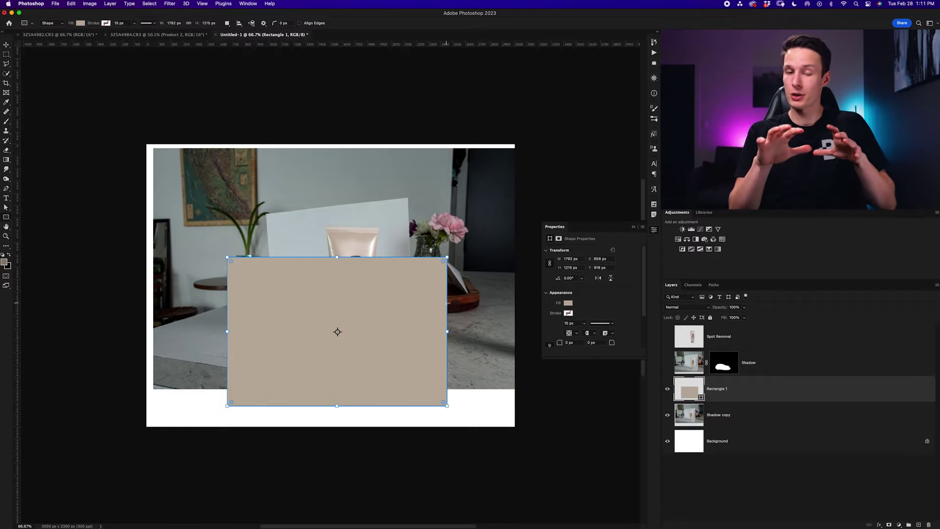
Step: Distort the beige rectangle's four corners into a tabletop plane roughly following the perspective of the reference photo
scroll(447, 302, "right", 5)
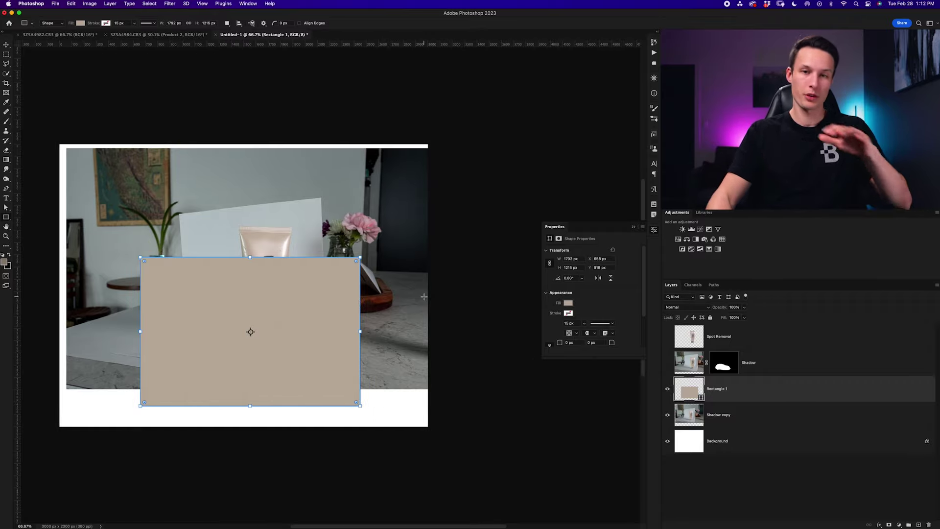
key("super+t")
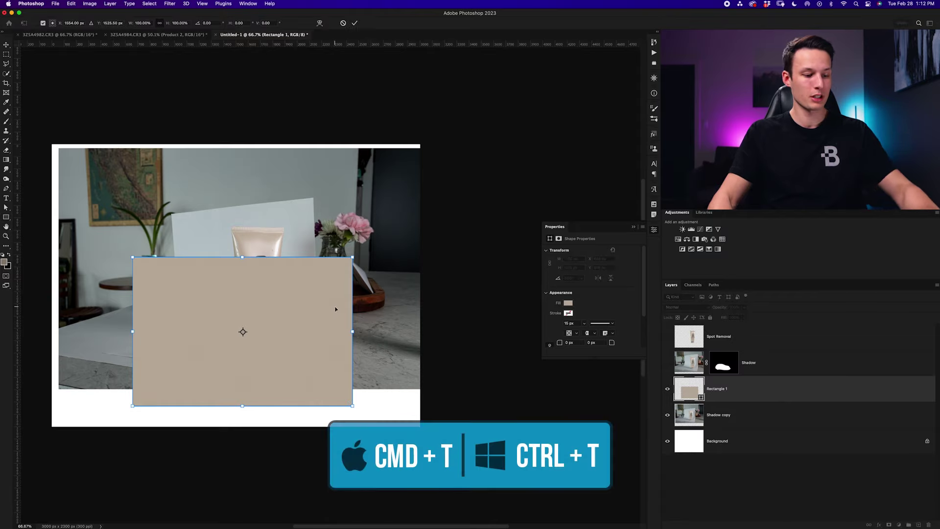
left_click_drag(353, 258, 434, 282)
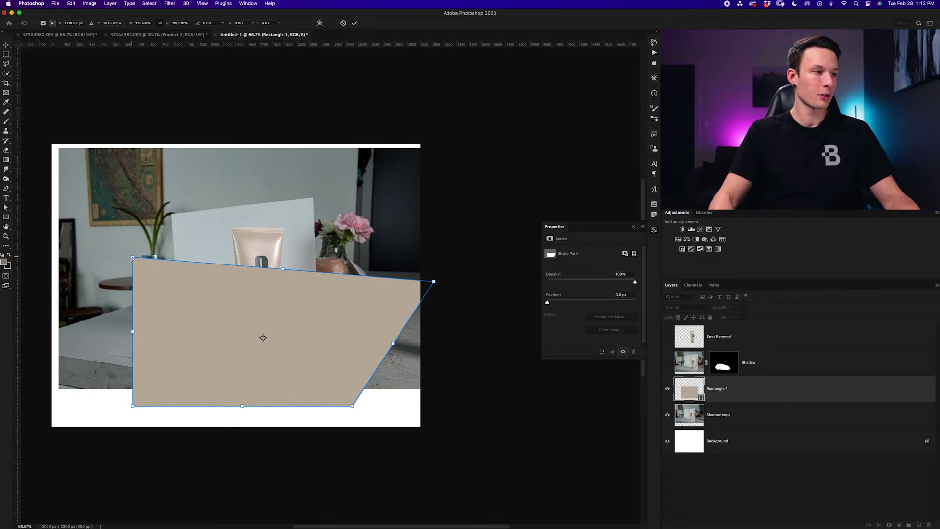
left_click_drag(132, 257, 249, 282)
left_click_drag(133, 406, 112, 347)
left_click_drag(352, 406, 441, 417)
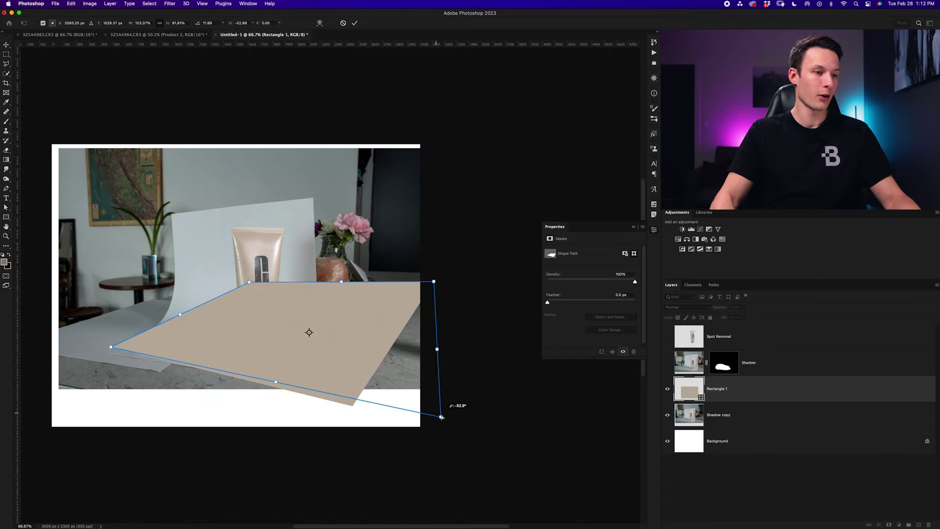
Step: Refine the tabletop plane by moving its near-left corner outward and up, lowering its back-right corner, and raising its front-right corner
key("super+plus")
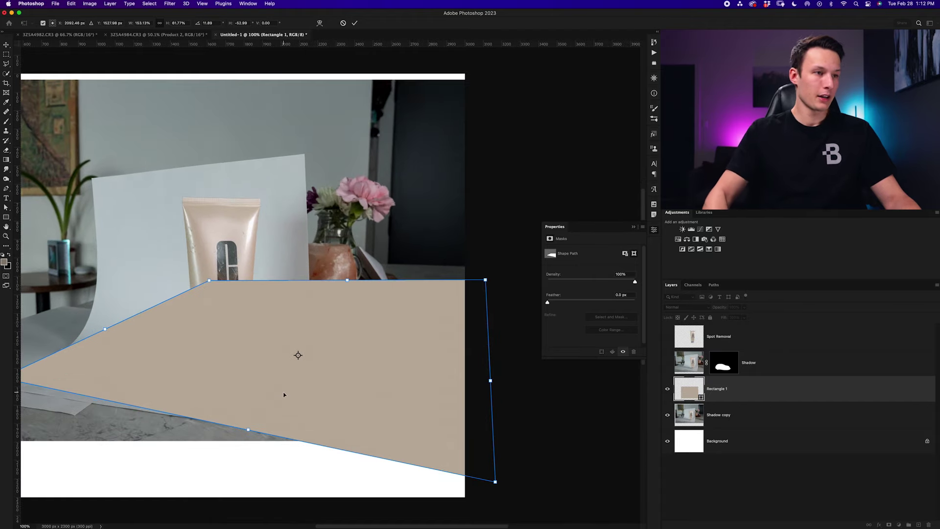
scroll(286, 395, "left", 2)
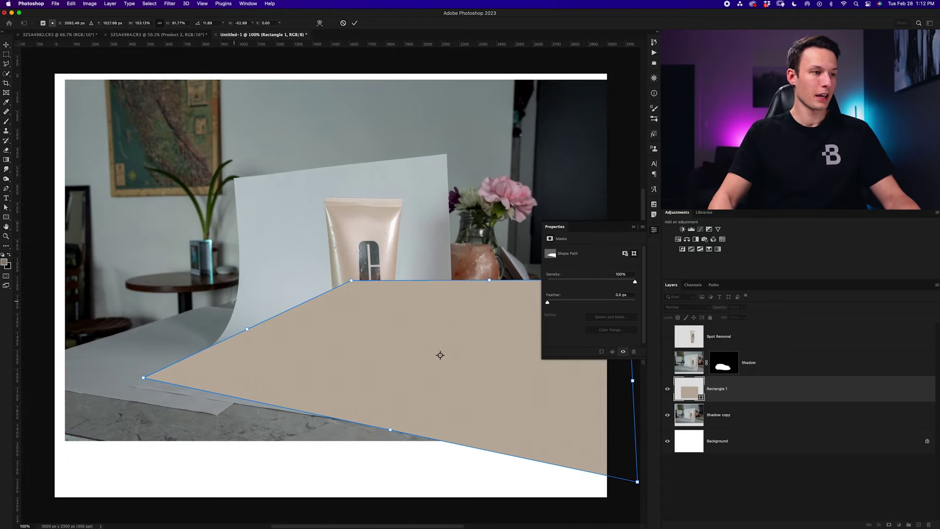
scroll(233, 302, "right", 3)
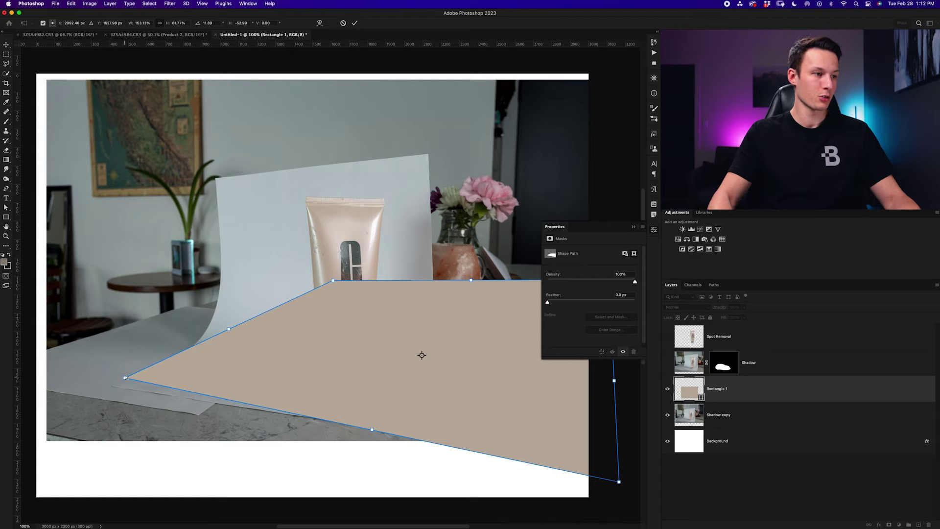
left_click_drag(125, 378, 98, 358)
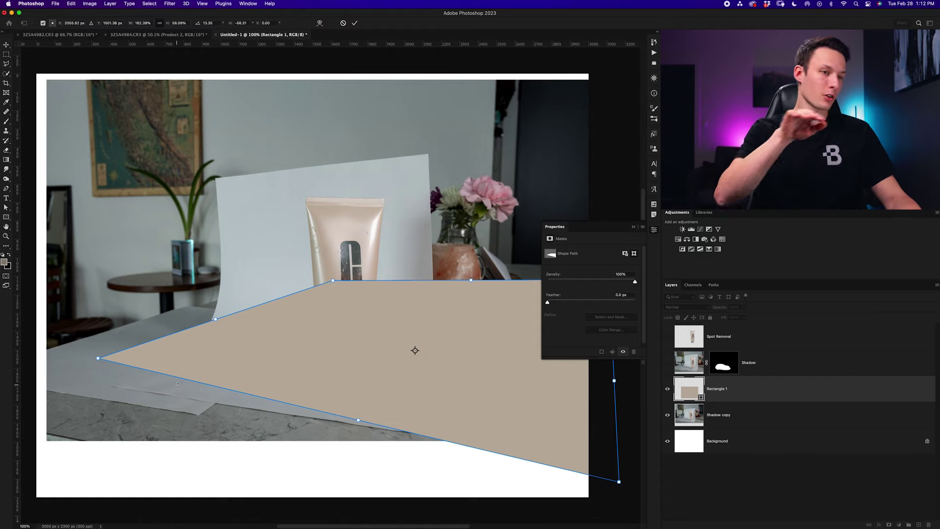
left_click(633, 227)
left_click_drag(609, 279, 611, 294)
left_click_drag(620, 483, 623, 444)
Step: Shift the tabletop plane down to the canvas's lower-right corner, nudge its back corner, and apply the transform
key("super+minus")
left_click_drag(431, 322, 408, 358)
left_click_drag(310, 319, 310, 314)
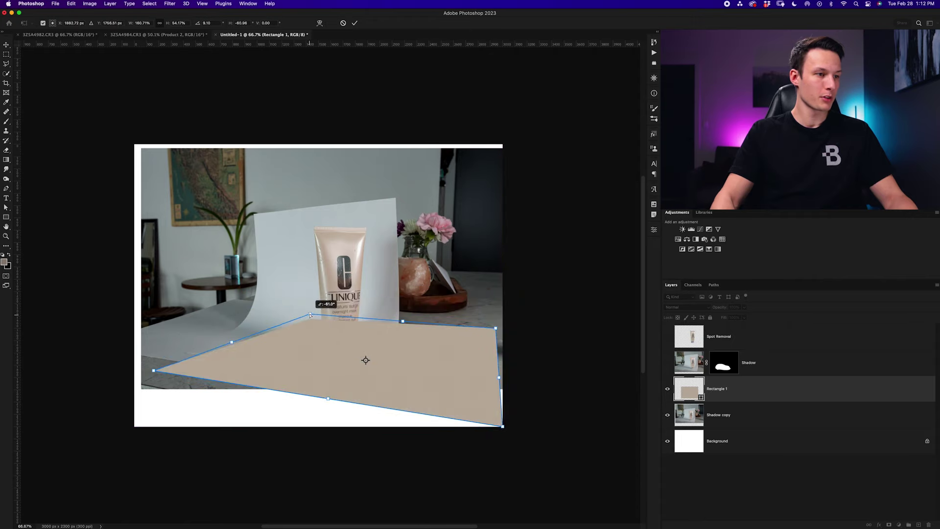
left_click_drag(476, 399, 483, 399)
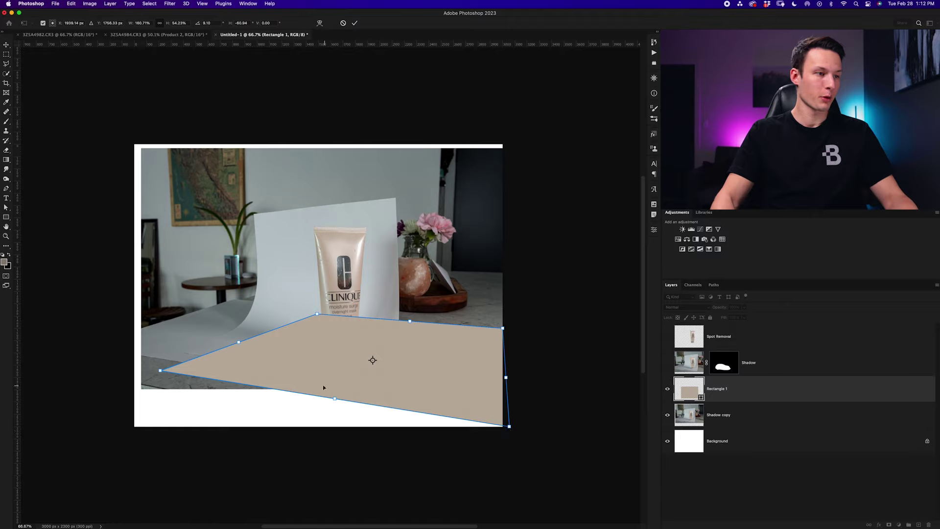
key("Return")
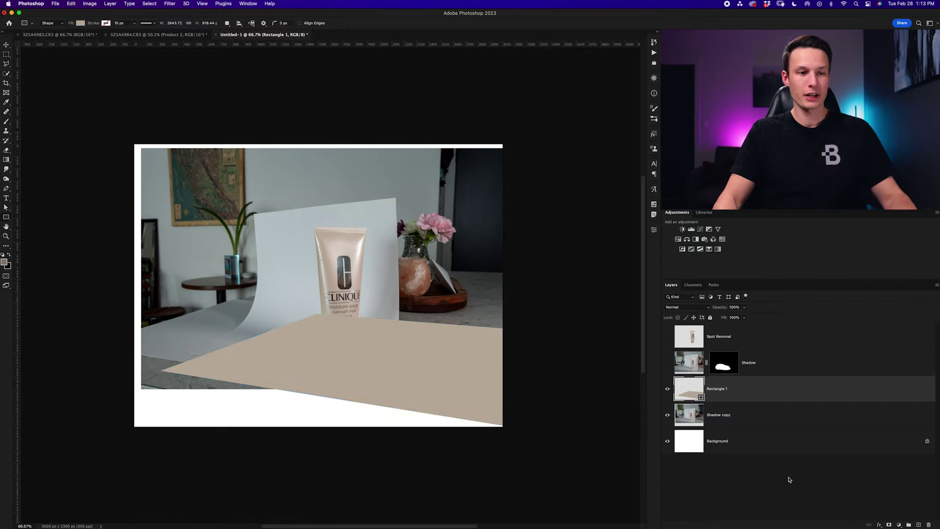
left_click(817, 481)
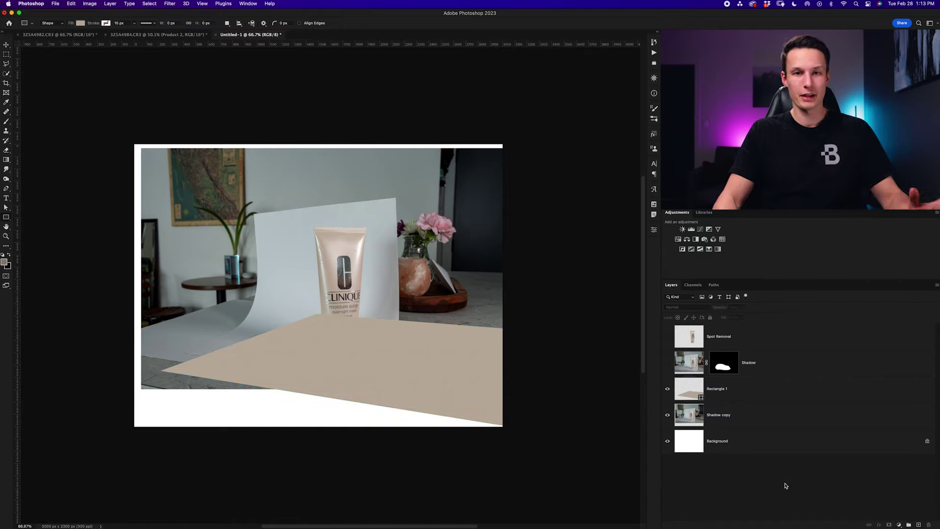
Step: Draw a second rectangle about 1913 by 1138 px with a dark brown fill, and place its layer beneath Rectangle 1
scroll(432, 326, "right", 3)
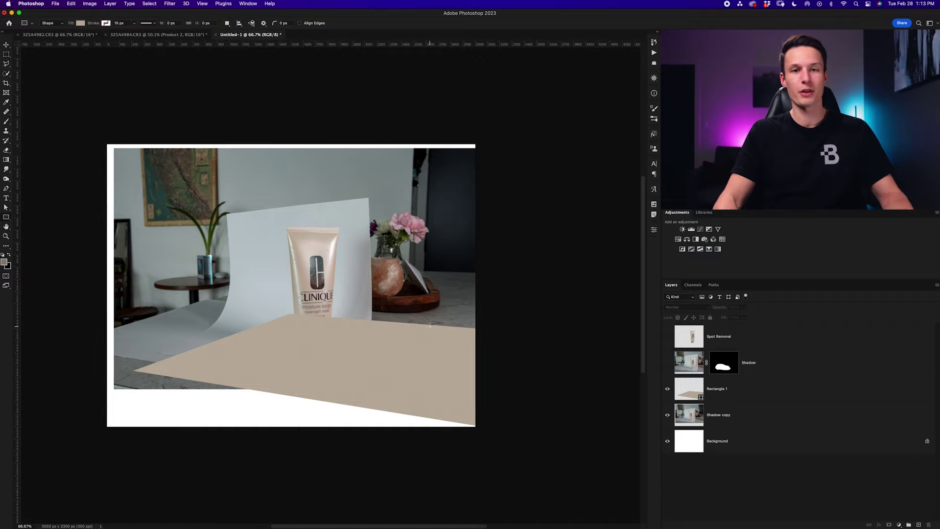
mouse_move(175, 266)
left_mouse_down()
mouse_move(377, 394)
mouse_move(409, 391)
mouse_move(409, 403)
left_mouse_up()
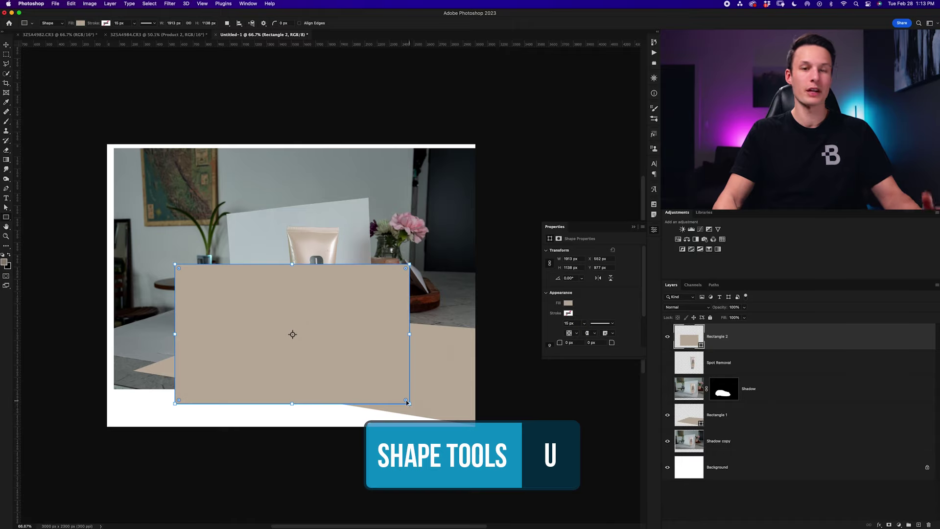
left_click(81, 23)
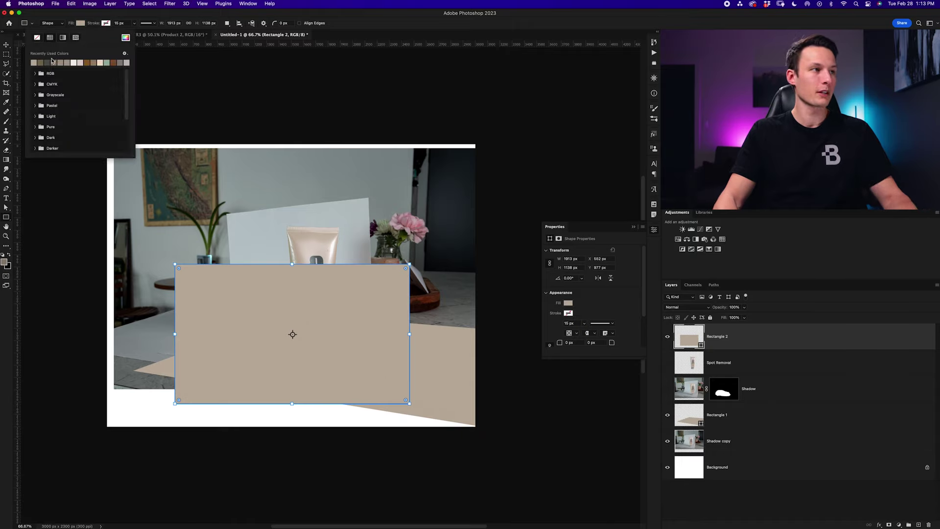
left_click(47, 62)
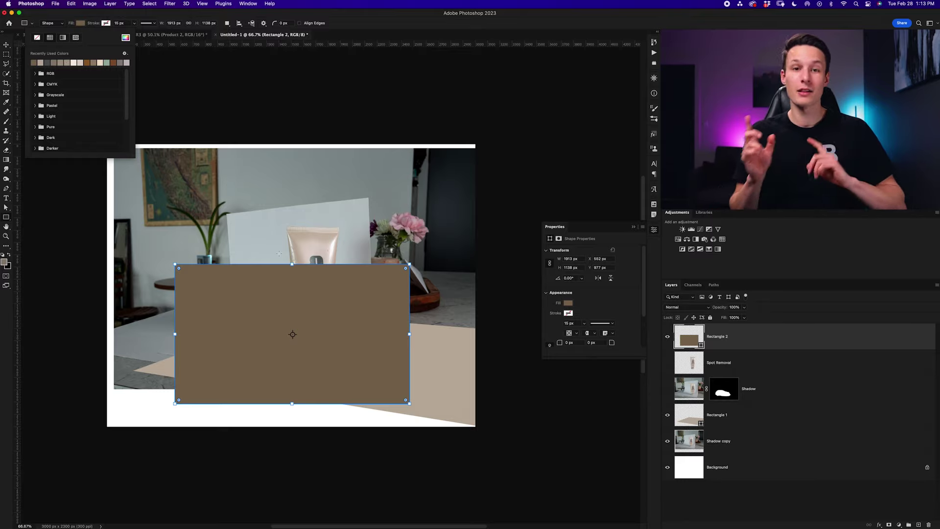
left_click(780, 338)
left_click_drag(781, 338, 773, 424)
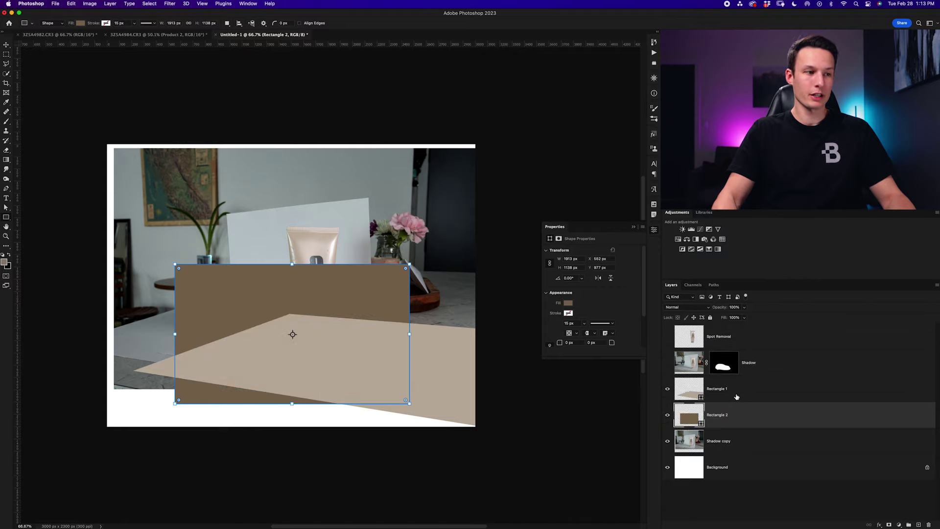
Step: Distort the dark brown rectangle into the table's front face, with its upper edge along the tabletop's front edge and its base below the canvas
key("super+t")
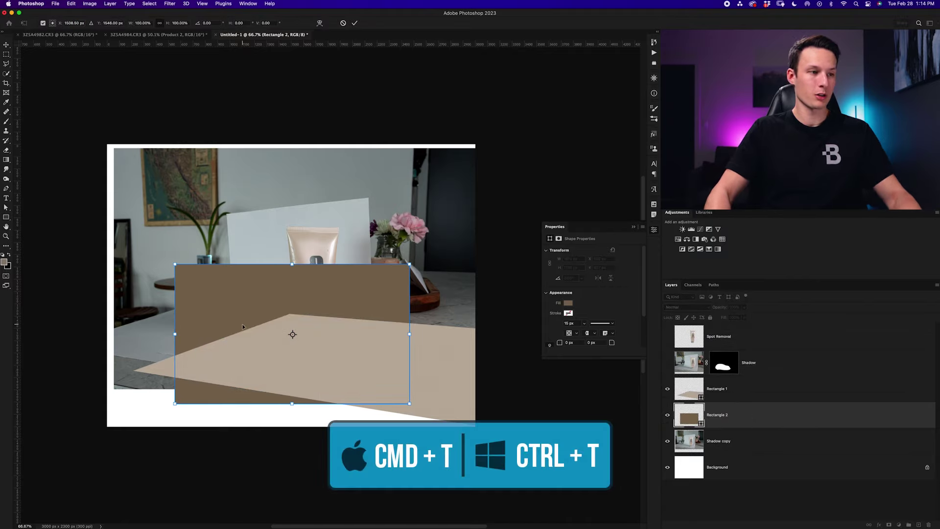
key("super+equal")
scroll(243, 327, "down", 3)
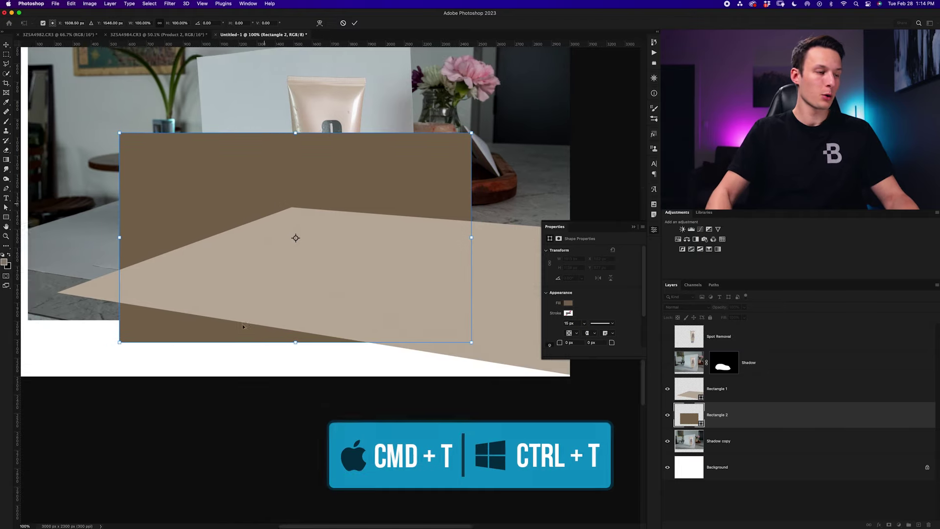
left_click_drag(147, 133, 86, 292)
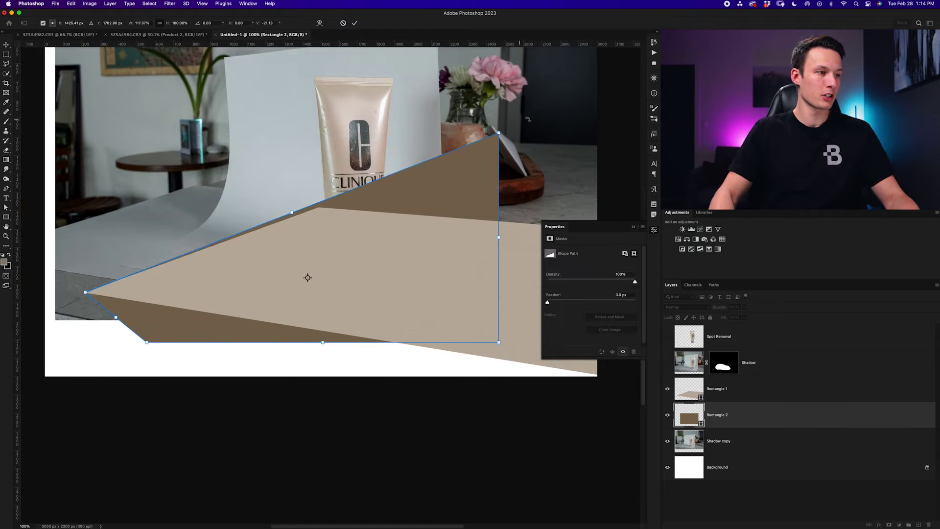
left_click_drag(496, 140, 607, 376)
left_click_drag(499, 342, 571, 433)
left_click_drag(147, 345, 87, 406)
Step: Fine-tune the brown face's upper-right corner to close the gap along the tabletop's front edge, and apply the transform
key("super+equal")
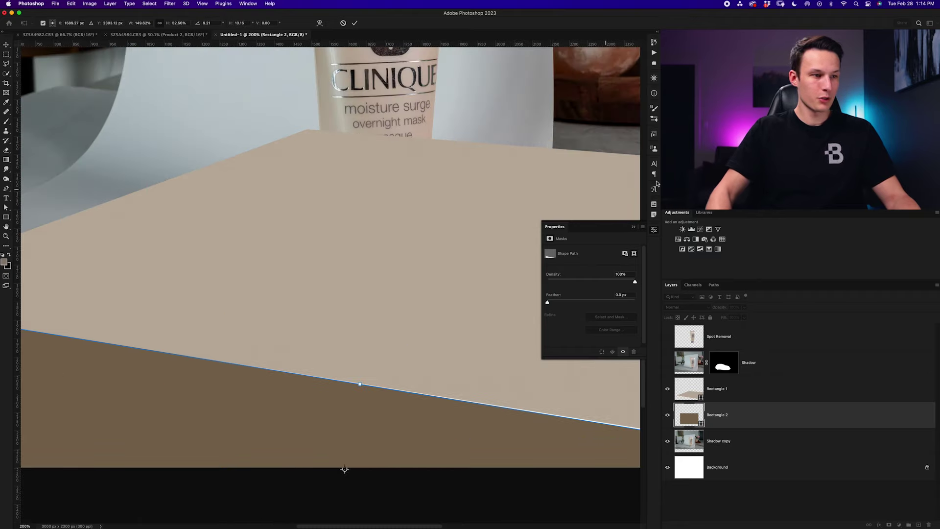
left_click(632, 228)
scroll(519, 368, "down", 3)
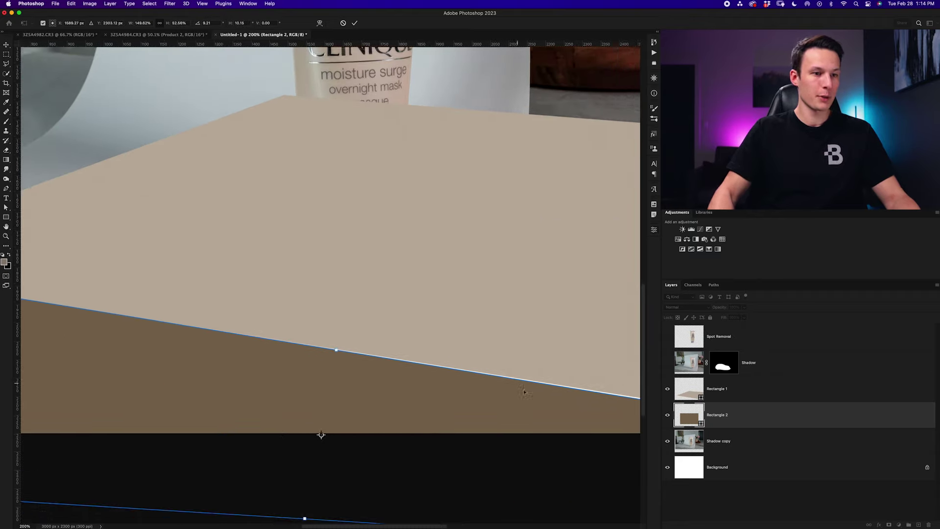
scroll(519, 368, "right", 10)
left_click_drag(533, 405, 534, 403)
key("Return")
key("super+minus")
key("super+minus")
key("super+minus")
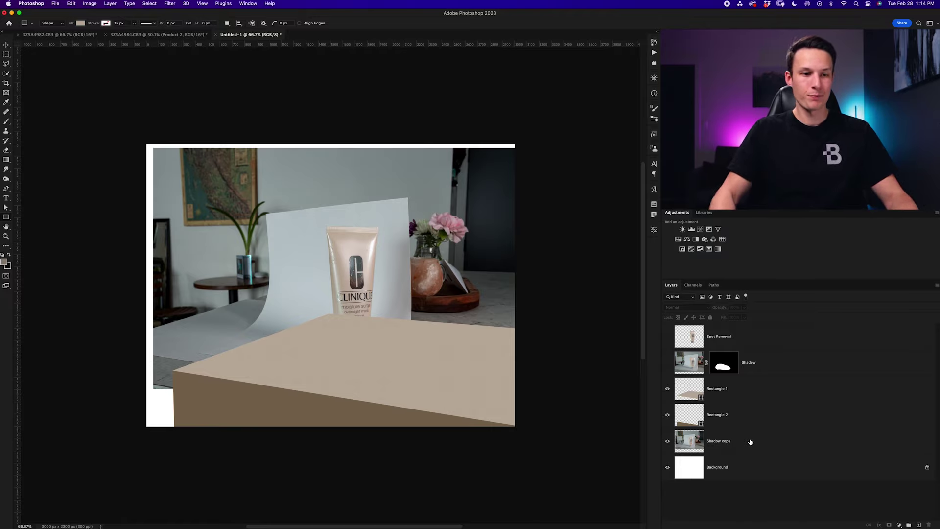
Step: Delete the Shadow copy layer and show the Shadow and Spot Removal layers
left_click(734, 447)
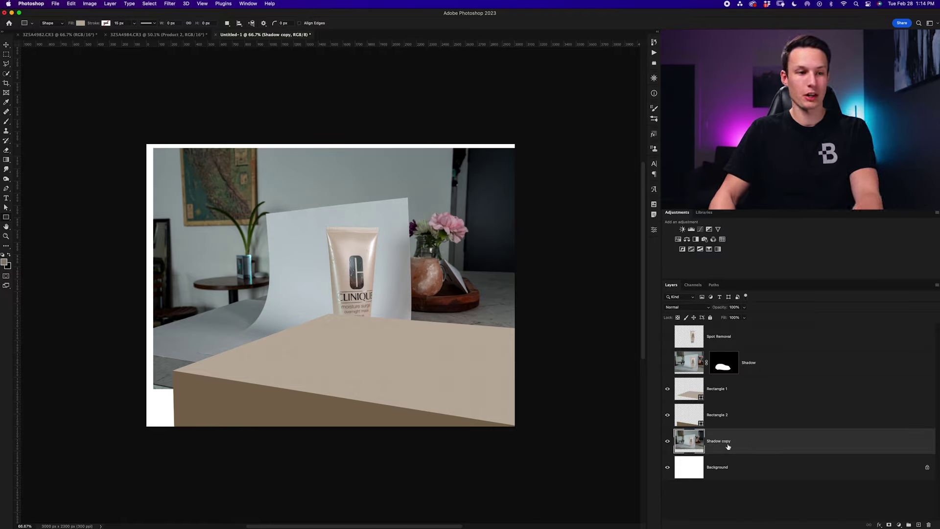
key("Delete")
left_click(667, 362)
left_click(667, 336)
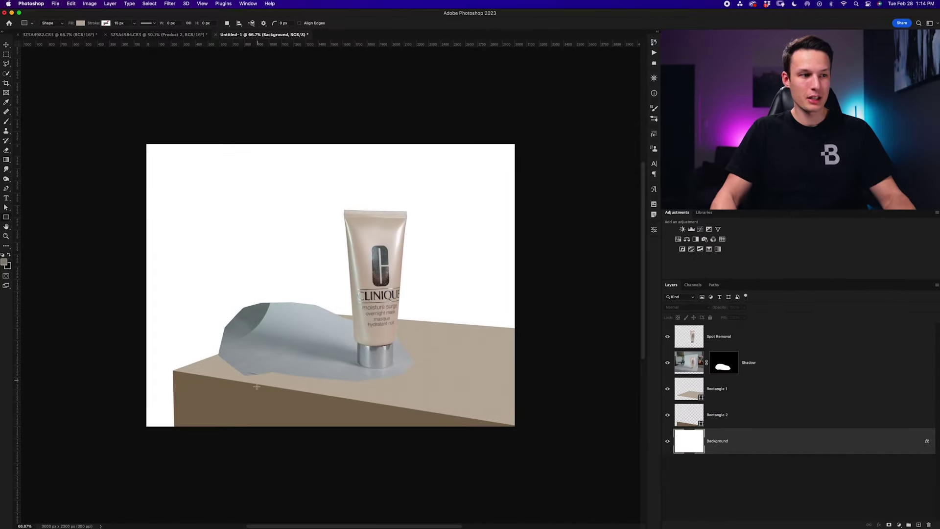
Step: Link the Spot Removal and Shadow layers, and undo a test move of the linked pair
left_click(757, 345)
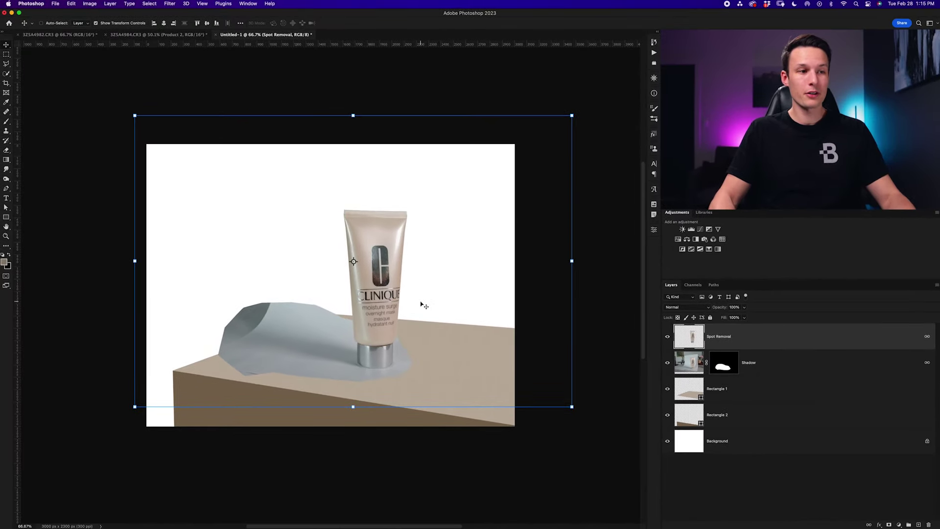
left_click_drag(421, 306, 389, 289)
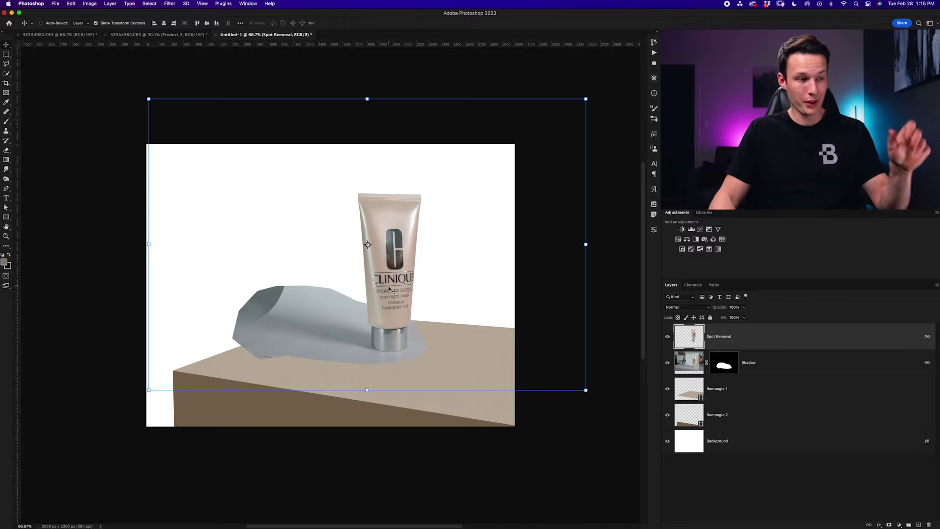
key("super+z")
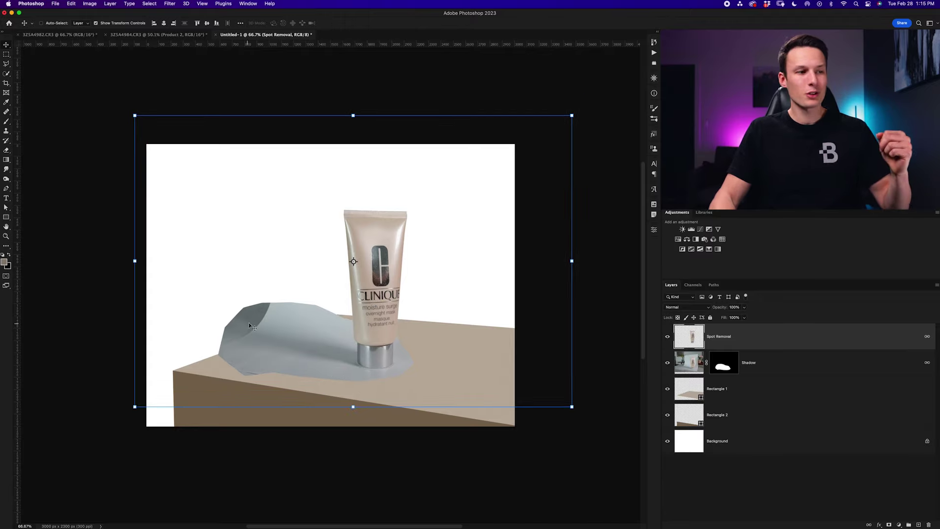
Step: Set the Shadow layer's blend mode to Multiply
left_click(781, 366)
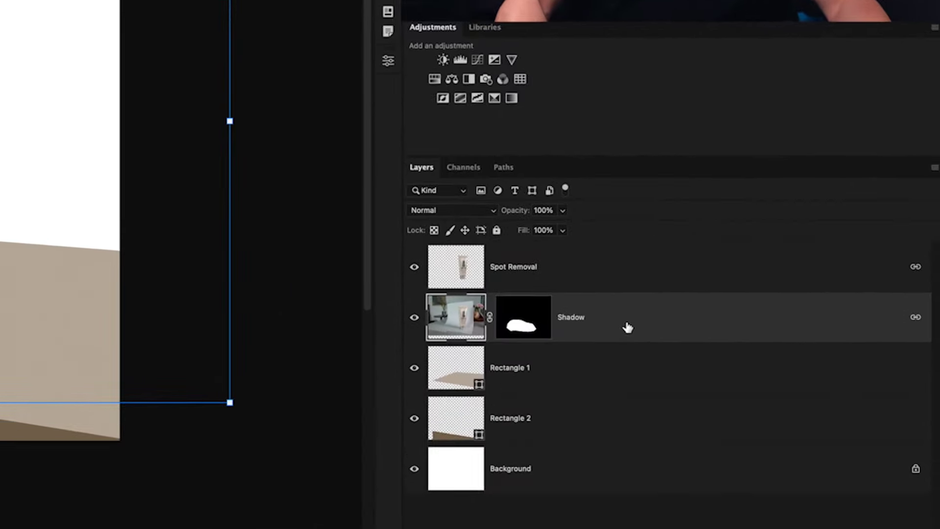
left_click(443, 211)
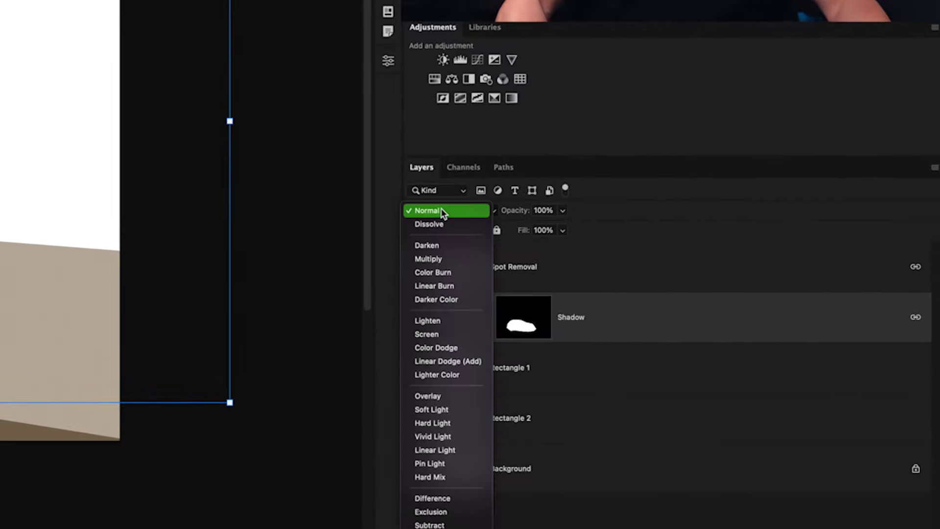
left_click(442, 263)
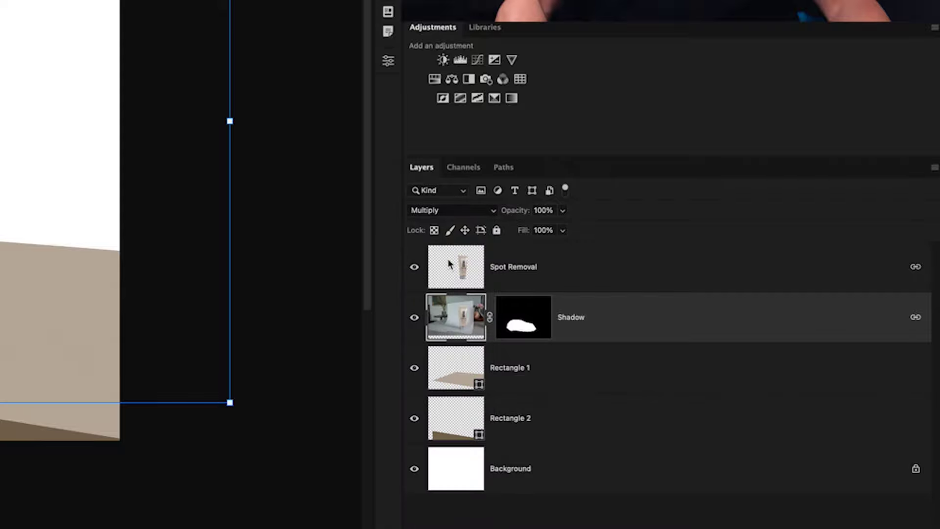
Step: Paint black on the Shadow layer's mask with a soft brush at 100% opacity to blend away the hard edges around the shadow
key("b")
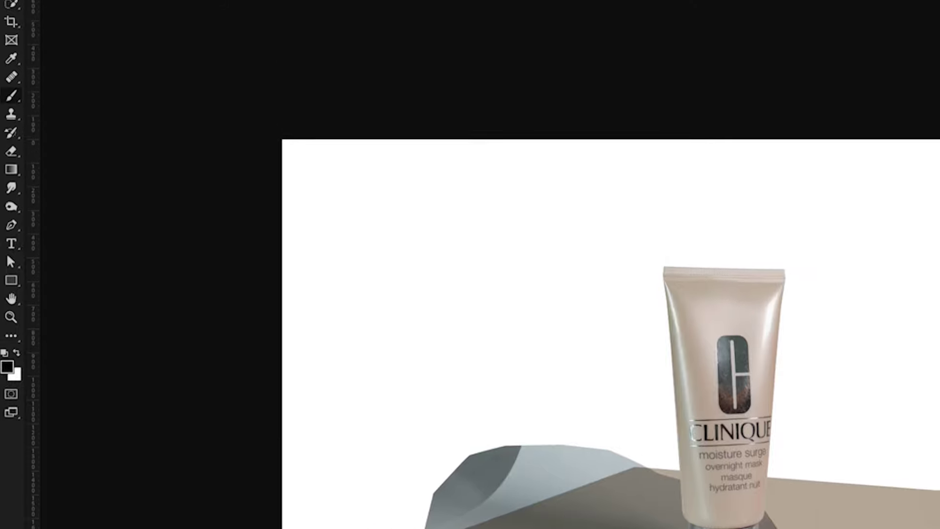
left_click(323, 46)
left_click_drag(329, 64, 459, 77)
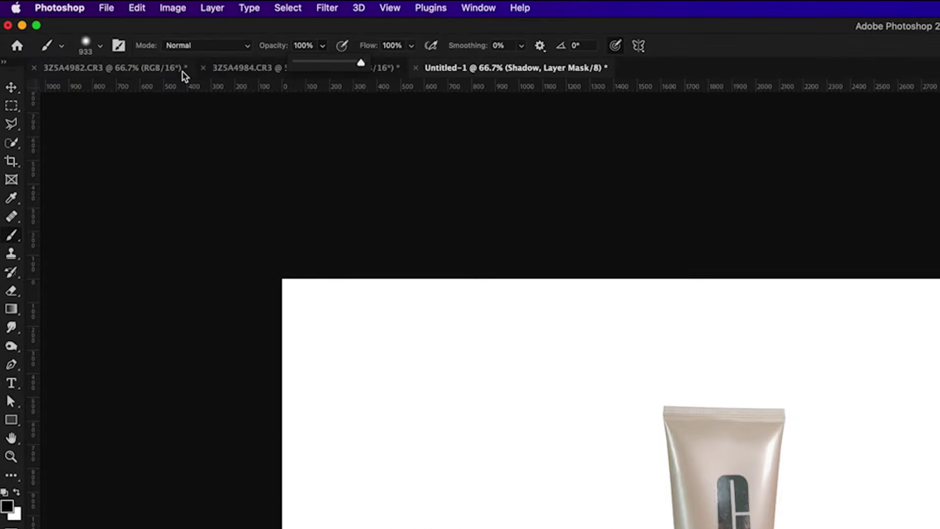
left_click(100, 48)
left_click(824, 346)
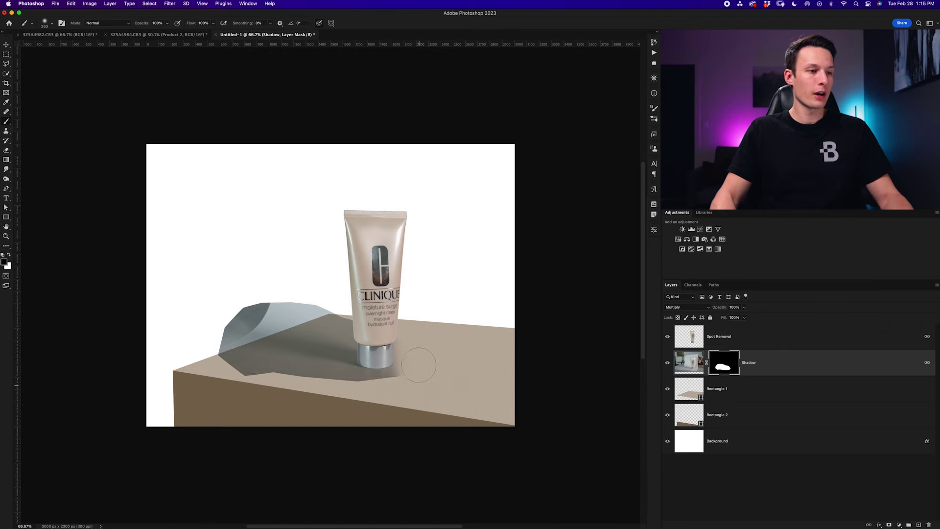
left_click_drag(398, 375, 267, 371)
left_click_drag(380, 391, 222, 345)
left_click_drag(345, 316, 233, 333)
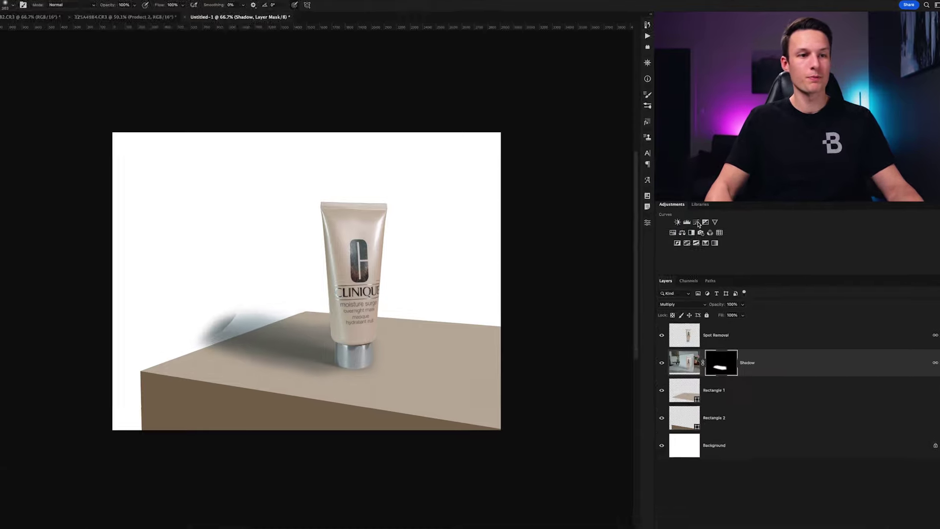
Step: Add a Curves adjustment clipped to the Shadow layer and raise the curve's highlights
left_click(698, 224)
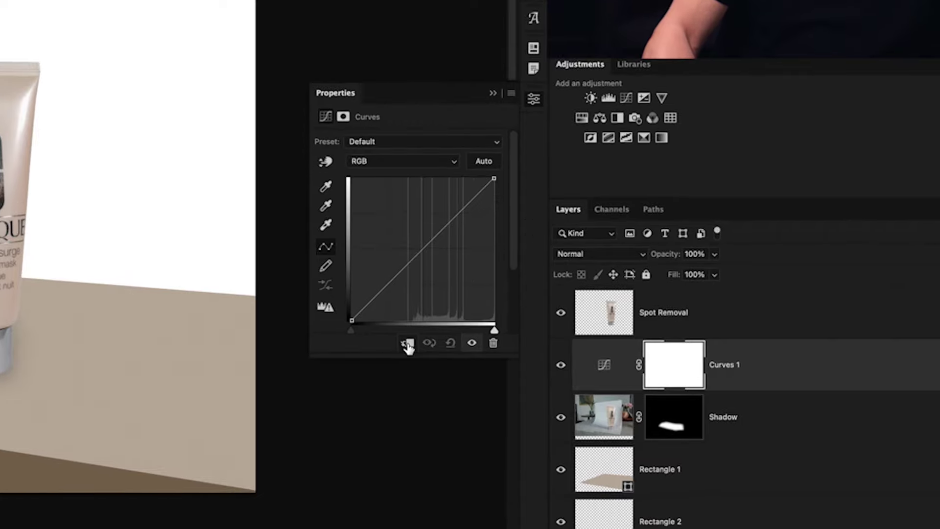
left_click(407, 344)
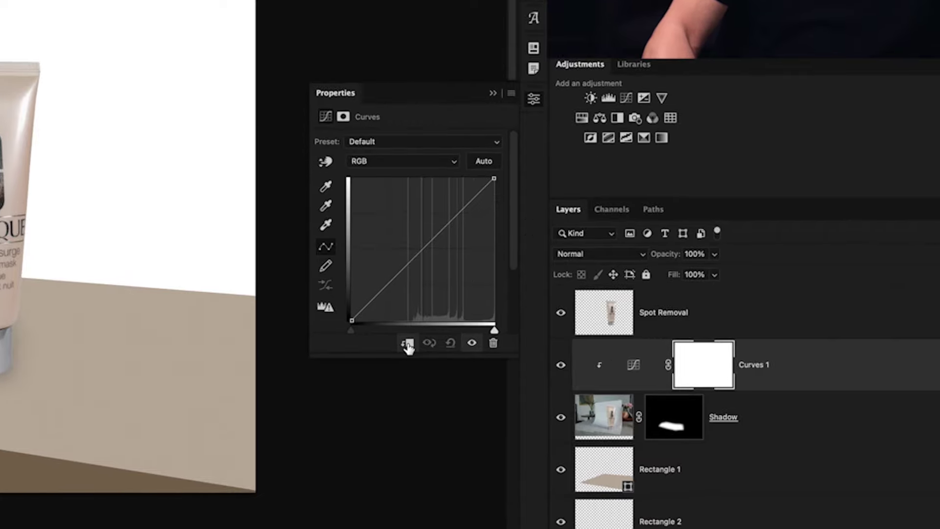
left_click_drag(459, 214, 459, 197)
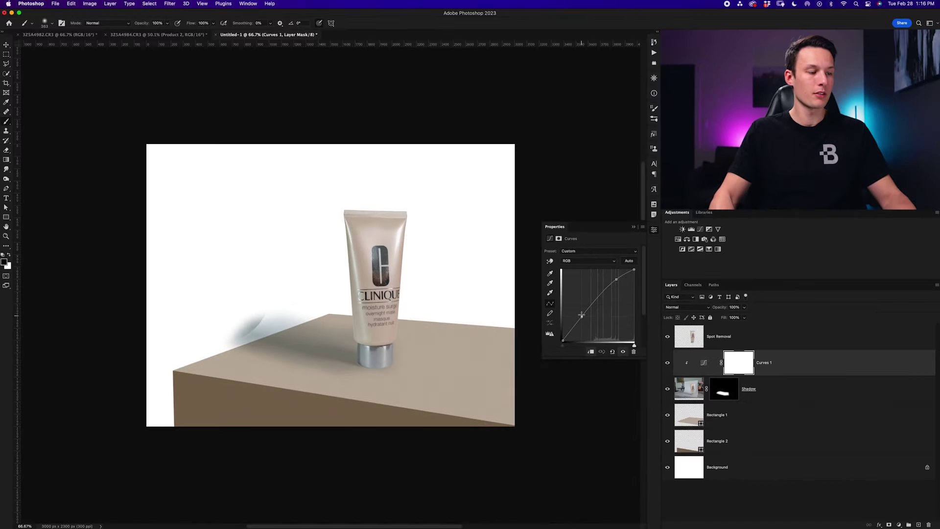
Step: Paint black on the Shadow mask where it spills past the table's back edge, and steepen Curves 1 with darker shadows and brighter highlights
left_click(723, 392)
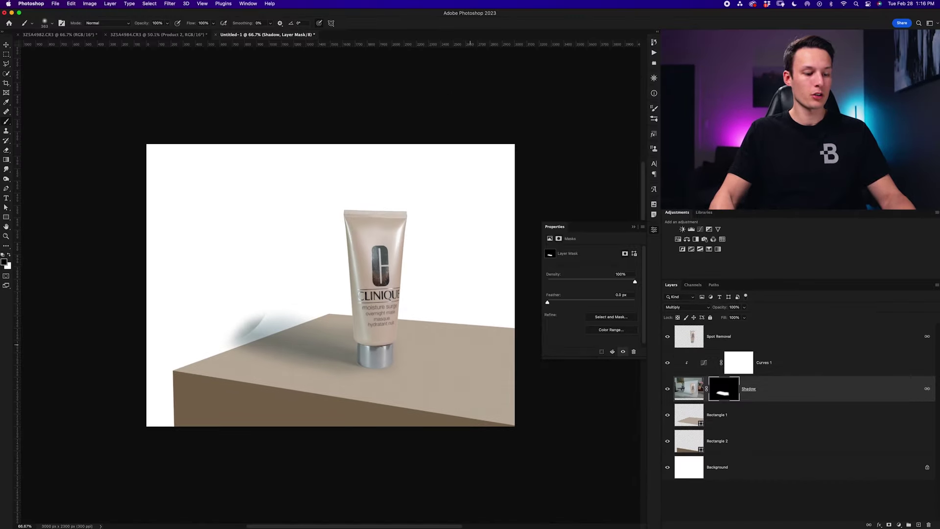
mouse_move(272, 305)
left_mouse_down()
mouse_move(234, 315)
mouse_move(245, 312)
mouse_move(242, 327)
mouse_move(265, 307)
mouse_move(323, 307)
left_mouse_up()
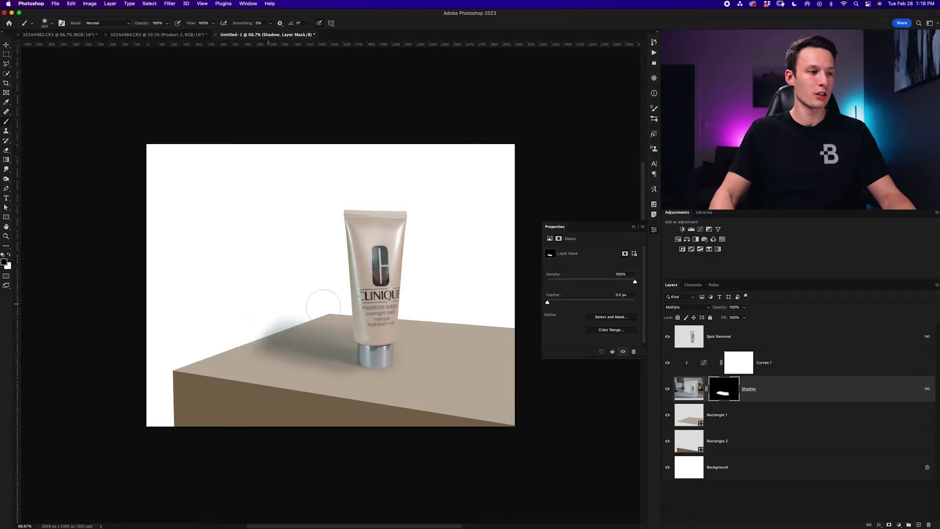
key("alt+bracketright")
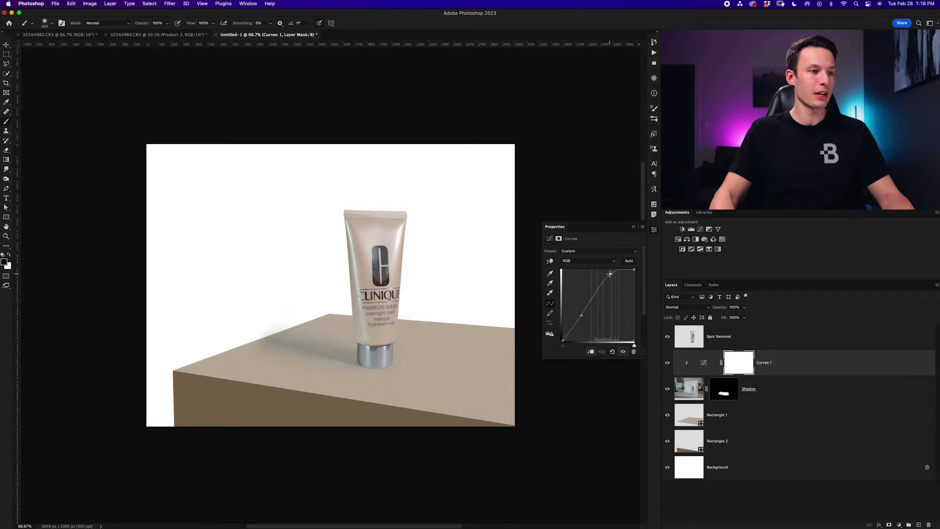
left_click_drag(581, 315, 581, 321)
mouse_move(611, 275)
left_mouse_down()
mouse_move(603, 270)
mouse_move(611, 271)
left_mouse_up()
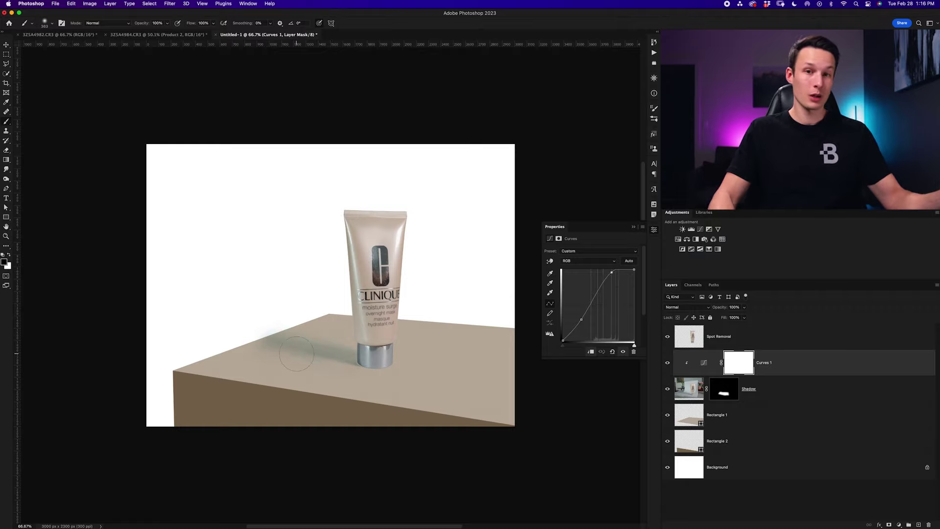
Step: Add a Black & White adjustment above Curves 1, clipped to the Shadow layer, with the Default preset
scroll(477, 377, "left", 3)
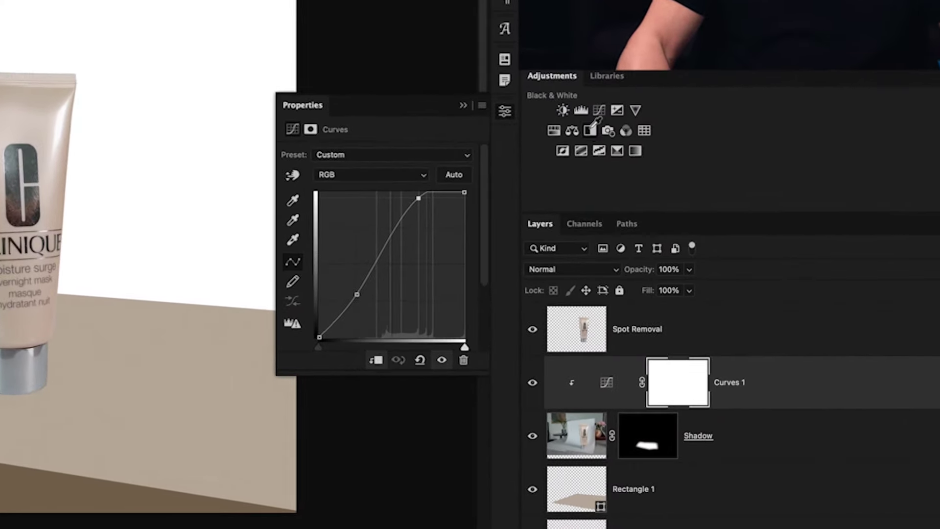
left_click(697, 240)
left_click(376, 360)
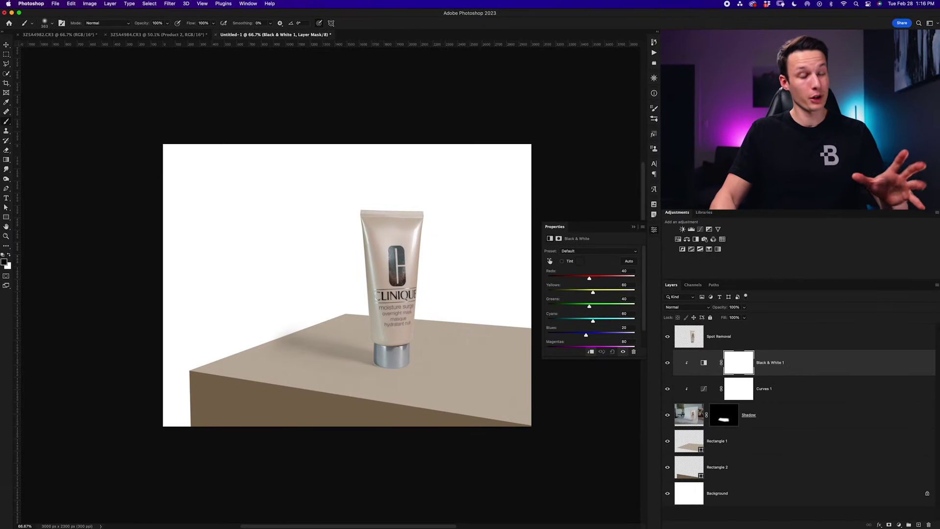
left_click(637, 227)
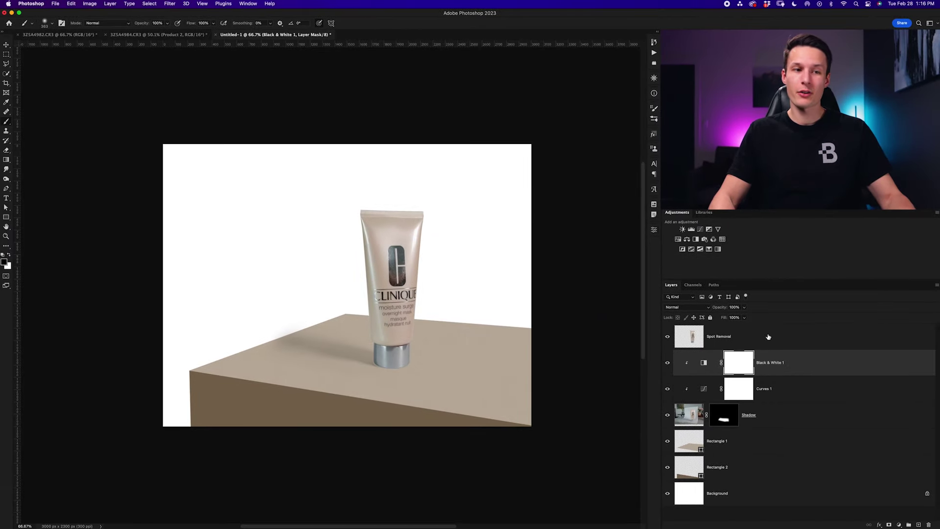
Step: Move the linked Spot Removal and Shadow layers so the tube stands near the table's left end
key("alt+bracketright")
key("v")
left_click_drag(538, 346, 453, 351)
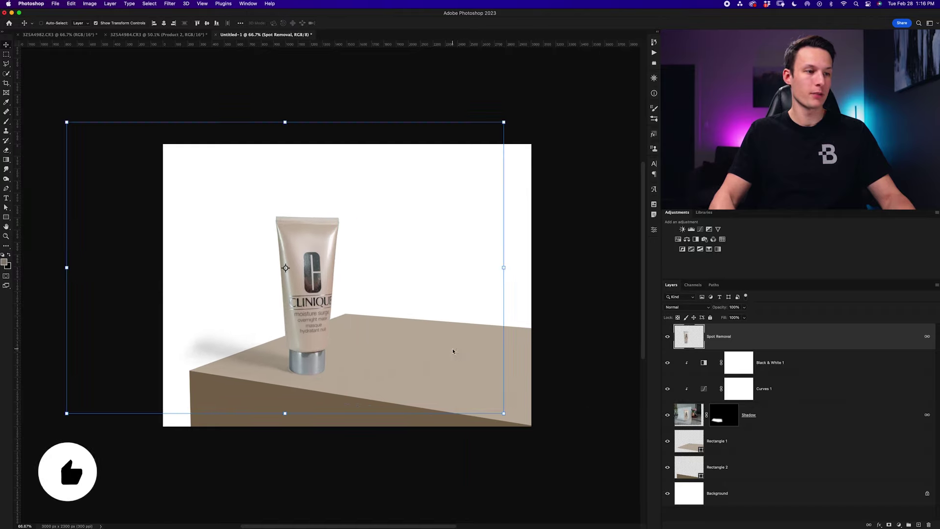
Step: Group the Spot Removal, Black & White 1, Curves 1 and Shadow layers and name the group Product 1
left_click(835, 417, "super")
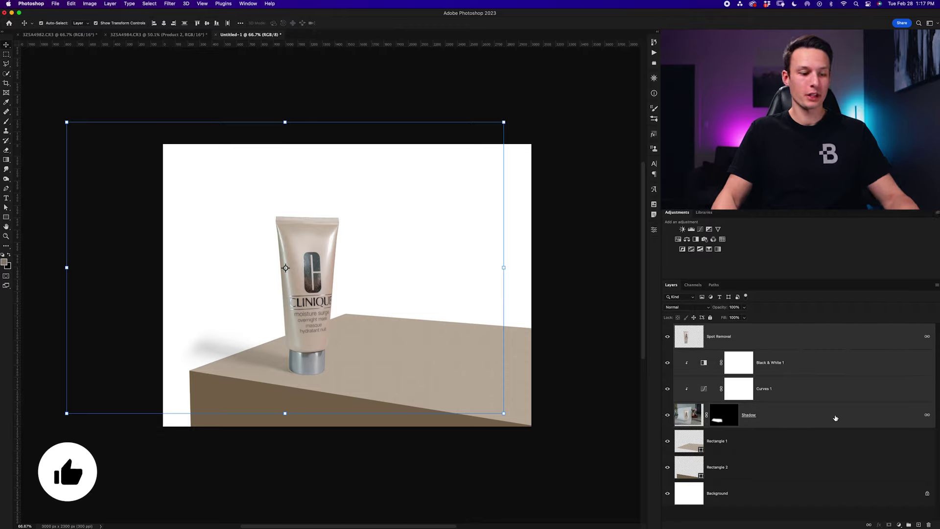
key("super+g")
double_click(699, 329)
type("Product")
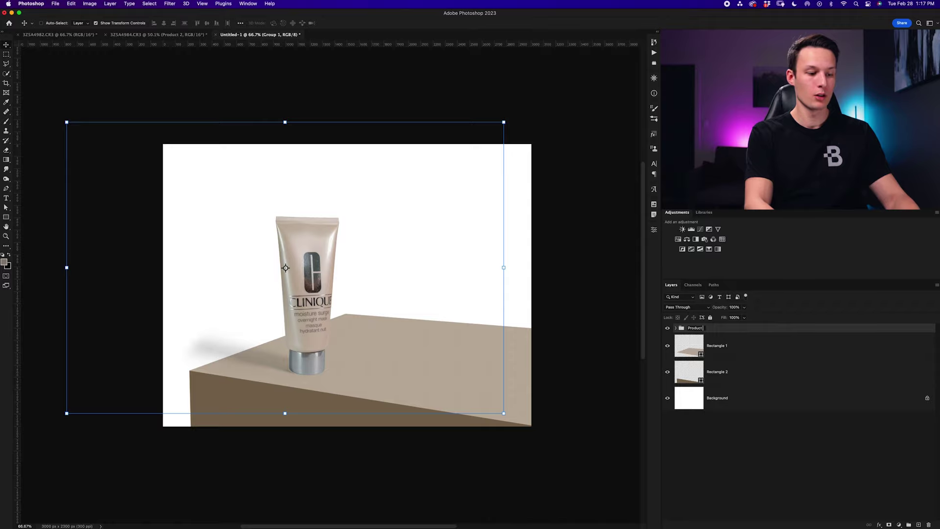
type(" 1")
key("Return")
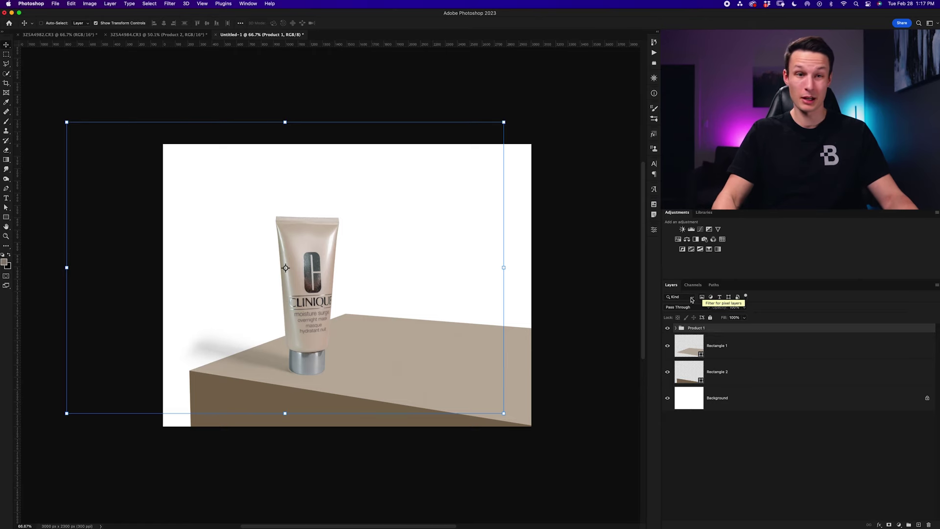
Step: In 325A4984.CR3, merge Layer 2, Layer 1 and Product 2, and copy the merged tube with its Shadow layer into Untitled-1, accepting the depth difference
key("ctrl+shift+Tab")
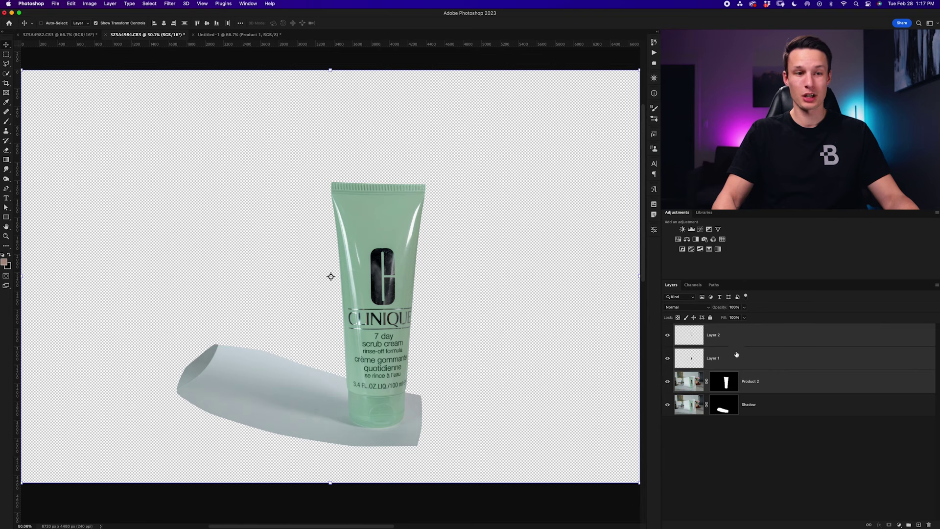
key("ctrl+e")
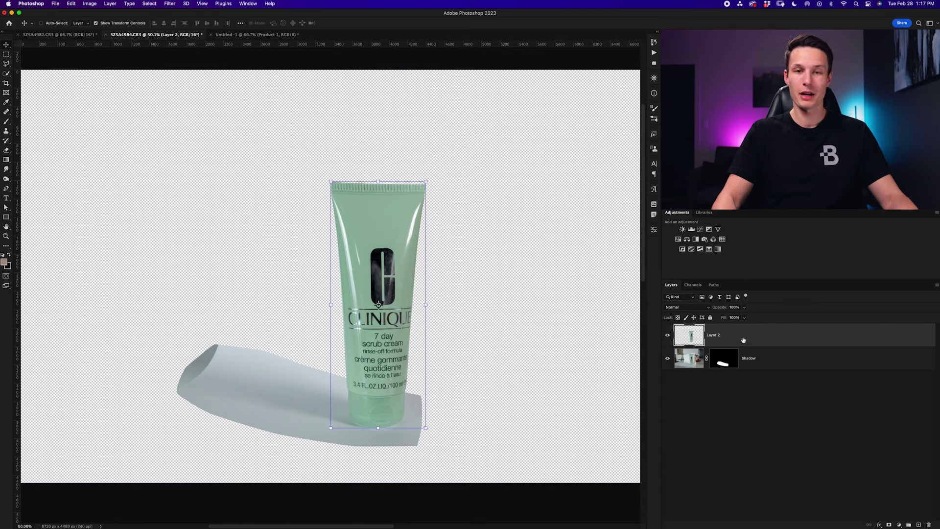
left_click(763, 363, "shift")
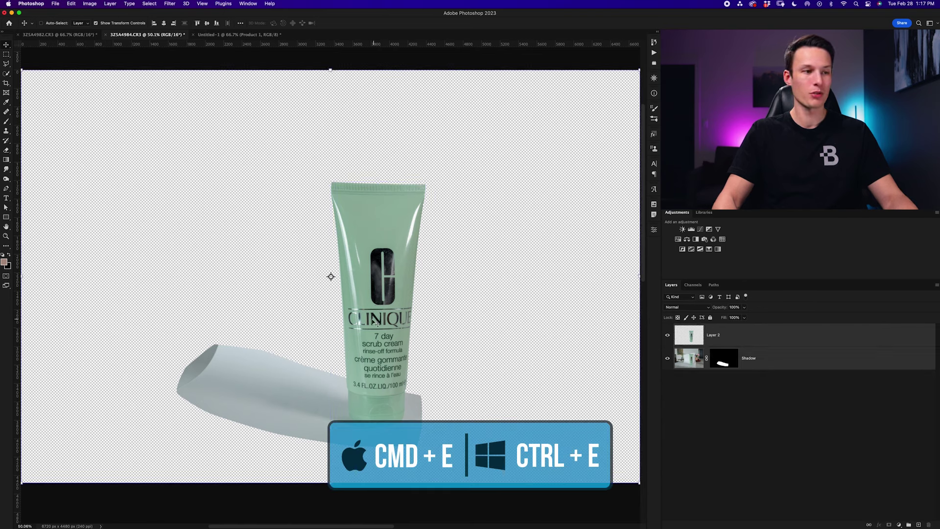
left_click_drag(375, 320, 223, 35)
left_click_drag(389, 351, 389, 351)
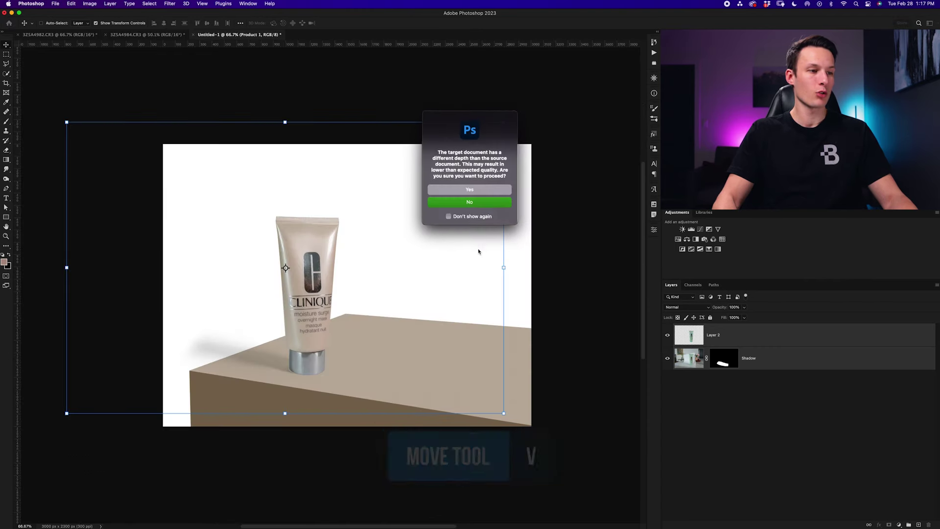
left_click(491, 196)
Step: Scale the green tube and its shadow to about 57%, position them on the table beside the pink tube, and link both layers
key("super+t")
key("super+minus")
left_click_drag(556, 451, 373, 330)
left_click_drag(343, 294, 398, 318)
left_click_drag(440, 200, 449, 194)
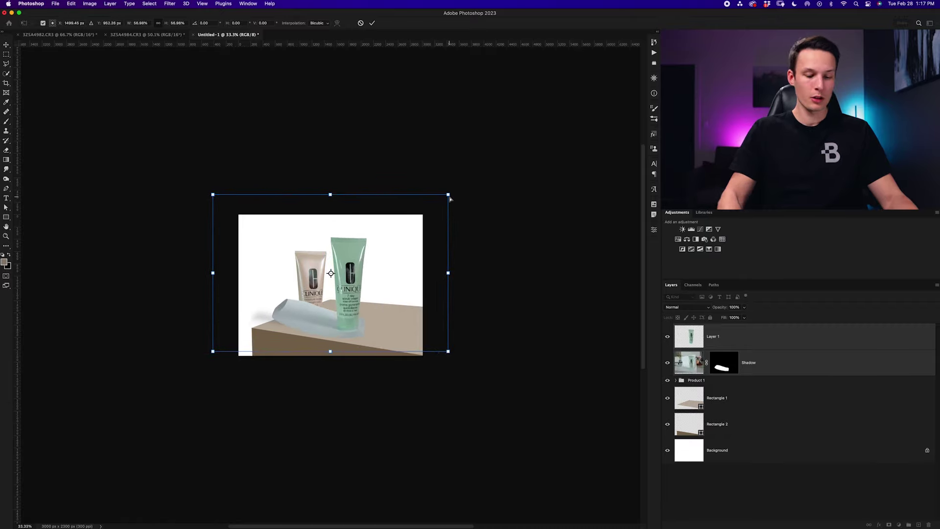
key("super+plus")
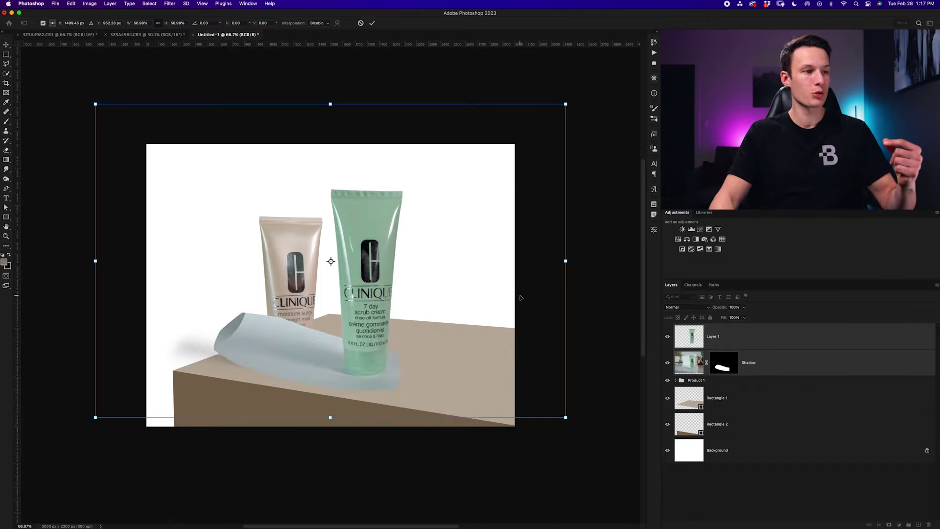
mouse_move(472, 373)
left_mouse_down()
mouse_move(459, 360)
mouse_move(472, 381)
left_mouse_up()
key("Return")
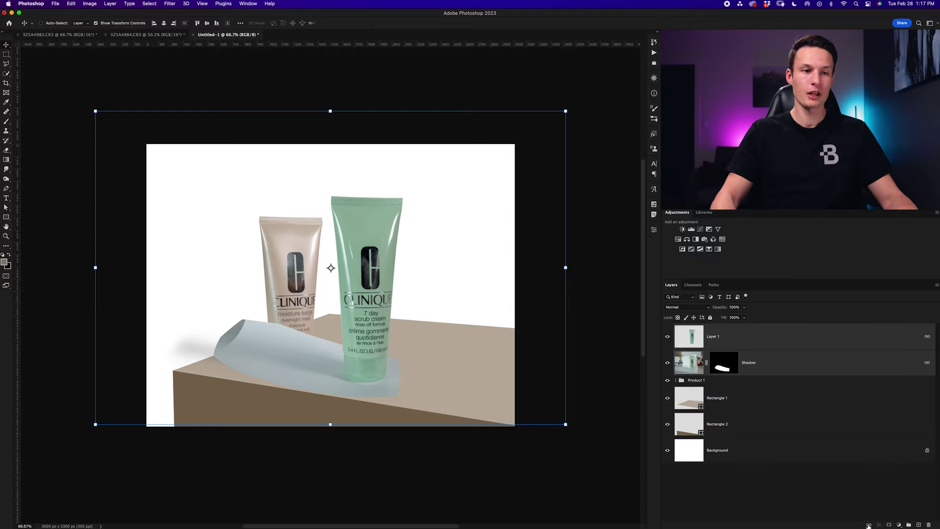
Step: Set the green tube's Shadow layer to the Multiply blend mode
left_click(779, 362)
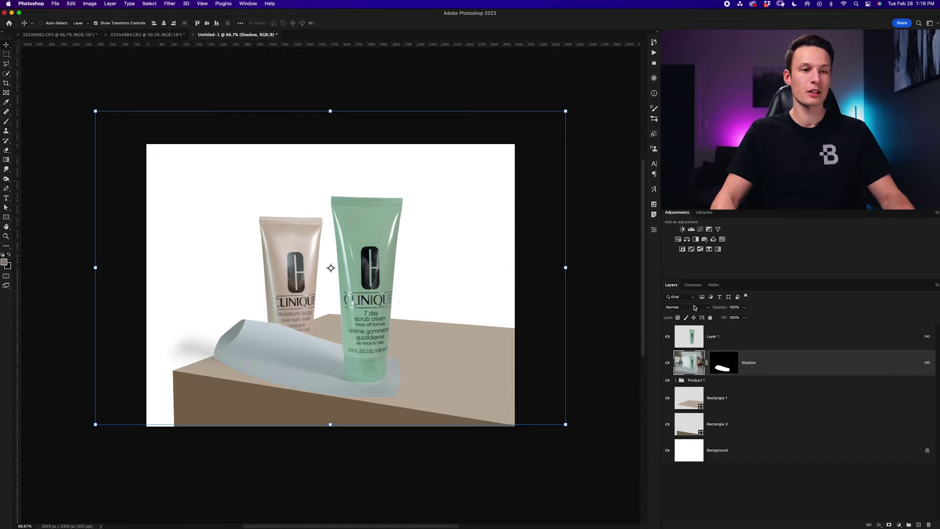
left_click(695, 307)
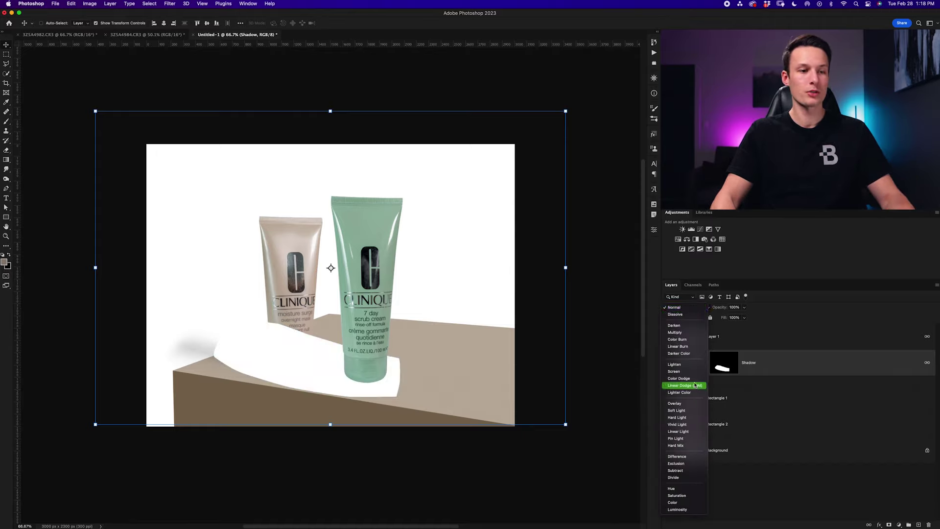
left_click(683, 333)
Step: Paint black with a soft brush on the green tube's Shadow mask to blend away the hard edges around the shadow
left_click(734, 364)
key("b")
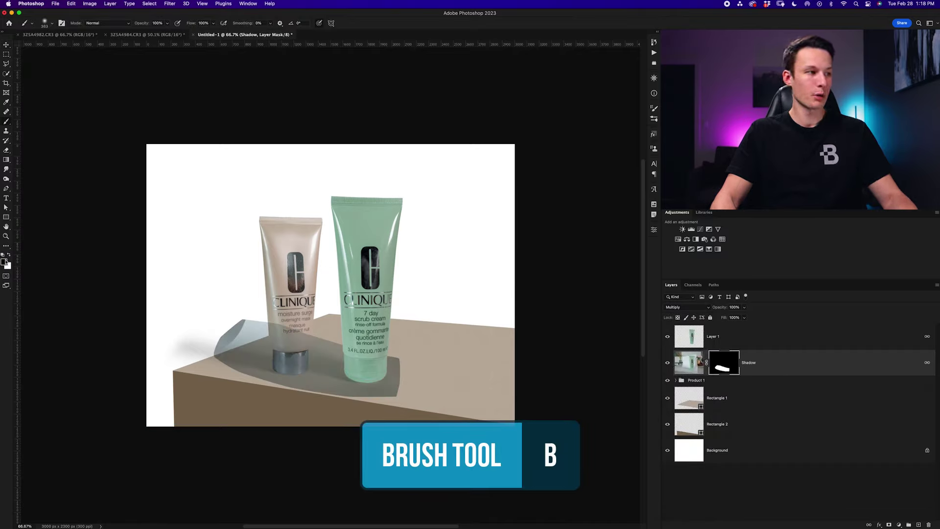
mouse_move(220, 308)
left_mouse_down()
mouse_move(271, 315)
mouse_move(312, 324)
left_mouse_up()
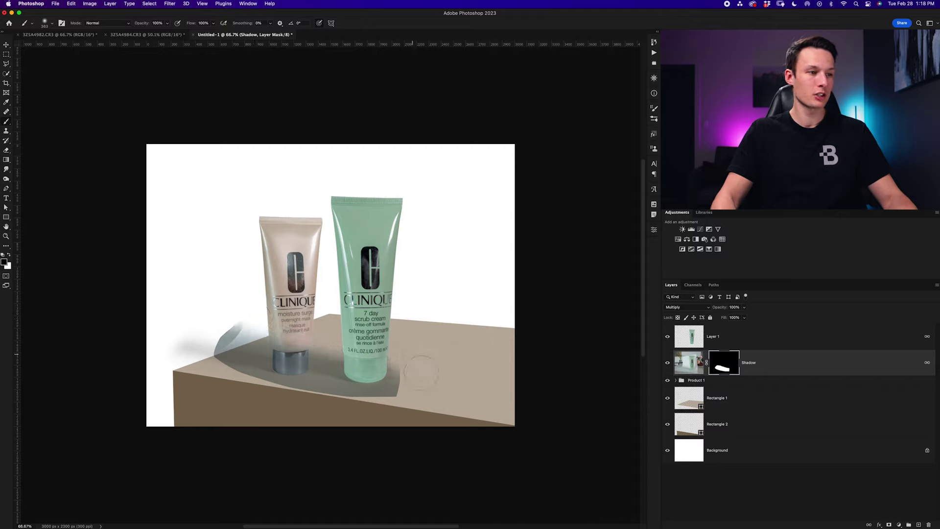
mouse_move(391, 382)
left_mouse_down()
mouse_move(275, 387)
mouse_move(248, 297)
mouse_move(227, 365)
left_mouse_up()
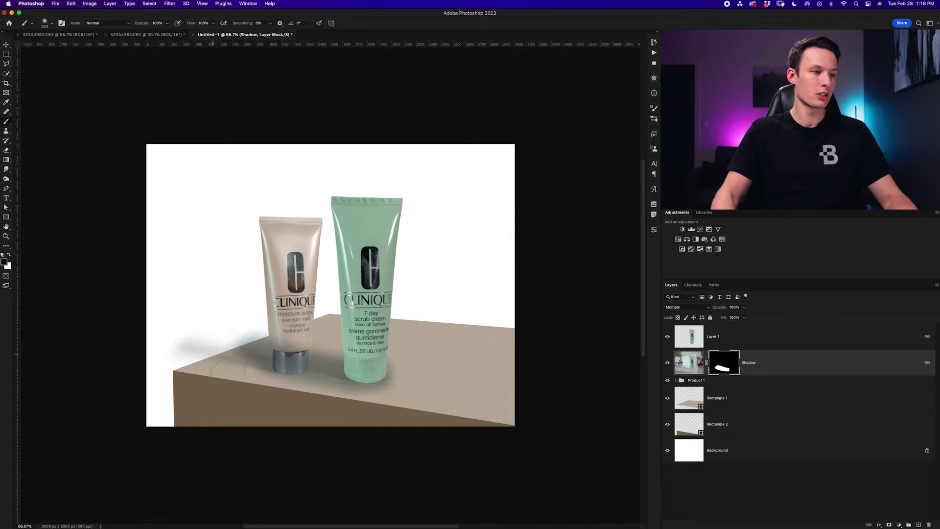
Step: Add a Curves adjustment clipped to the green tube's Shadow layer and raise the curve's midtones to lighten it
left_click(702, 229)
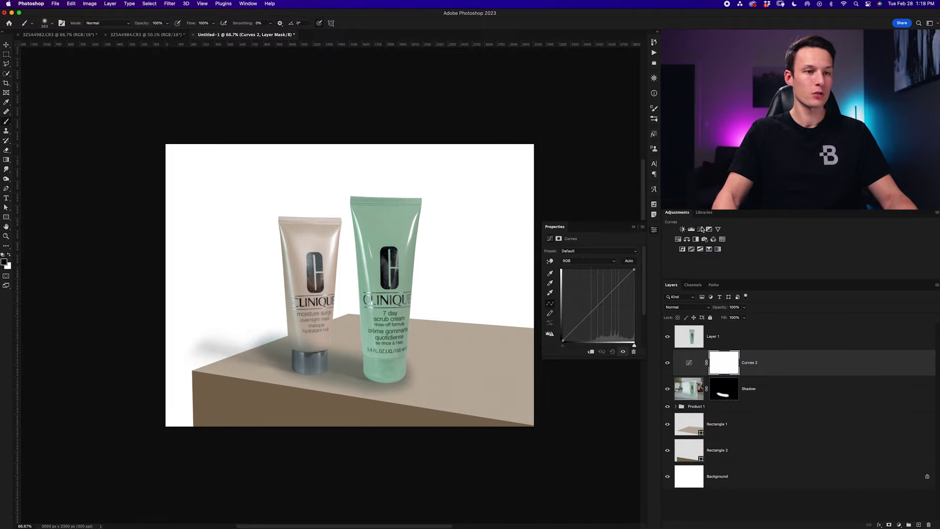
left_click(590, 352)
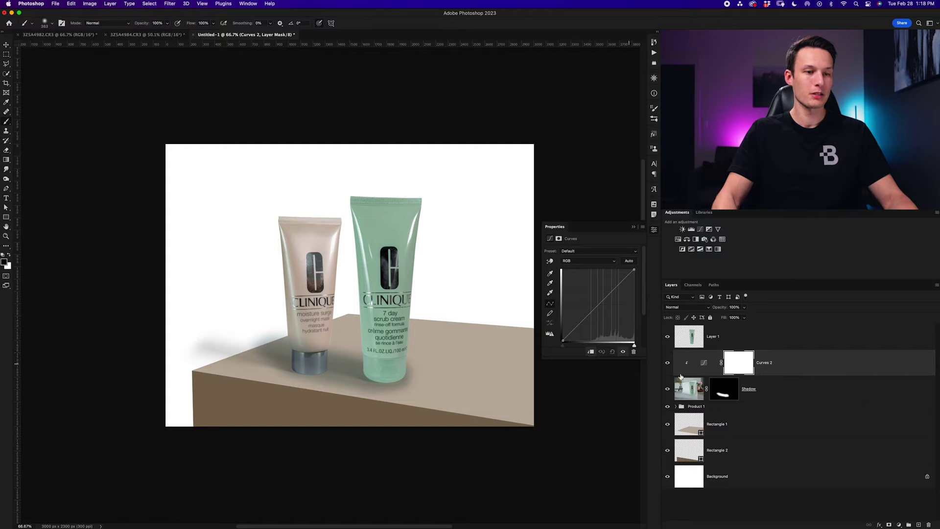
left_click_drag(608, 310, 593, 286)
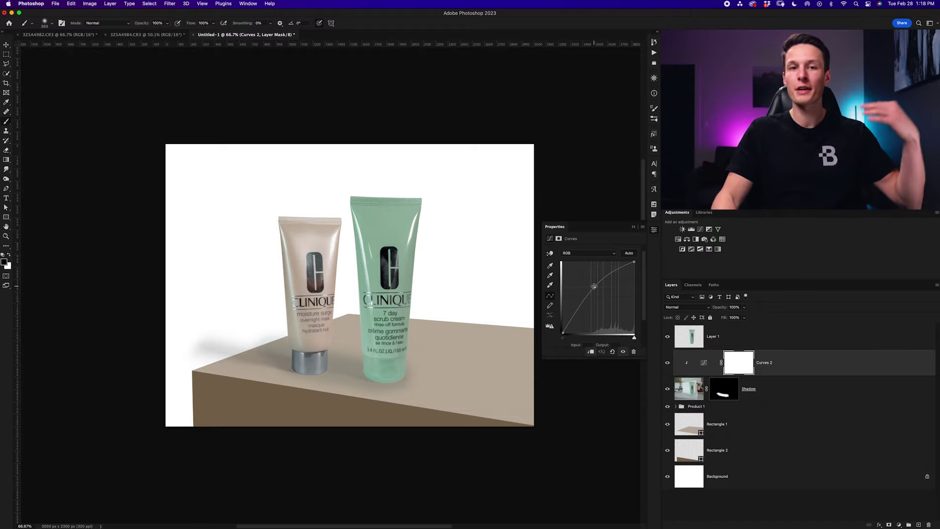
Step: Place Layer 1, Curves 2 and Shadow below the Product 1 group, and shift the green tube slightly up and left on the table
left_click(724, 389)
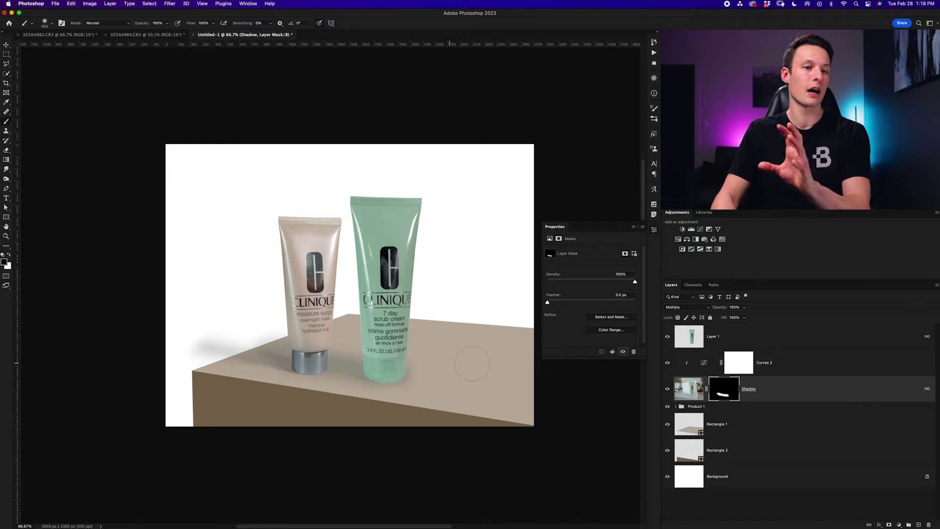
left_click(776, 343)
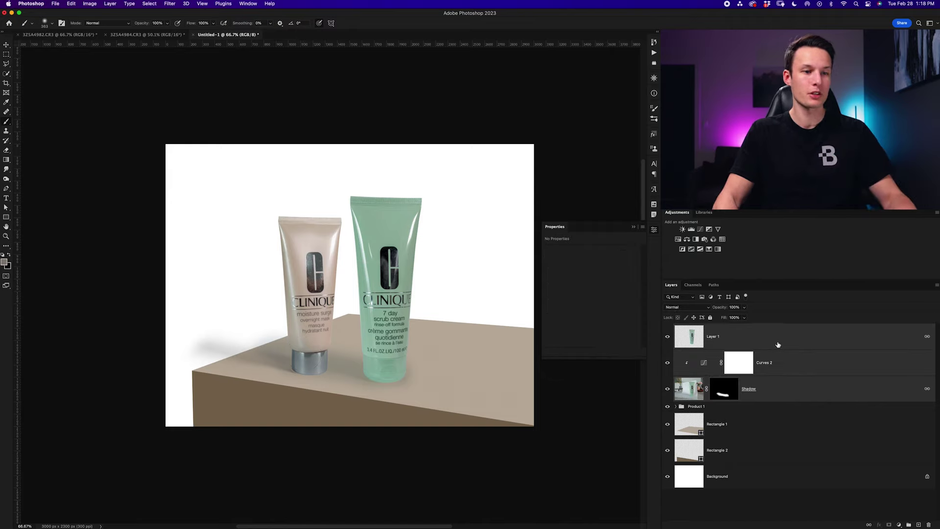
left_click(769, 390, "shift")
left_click_drag(770, 391, 769, 414)
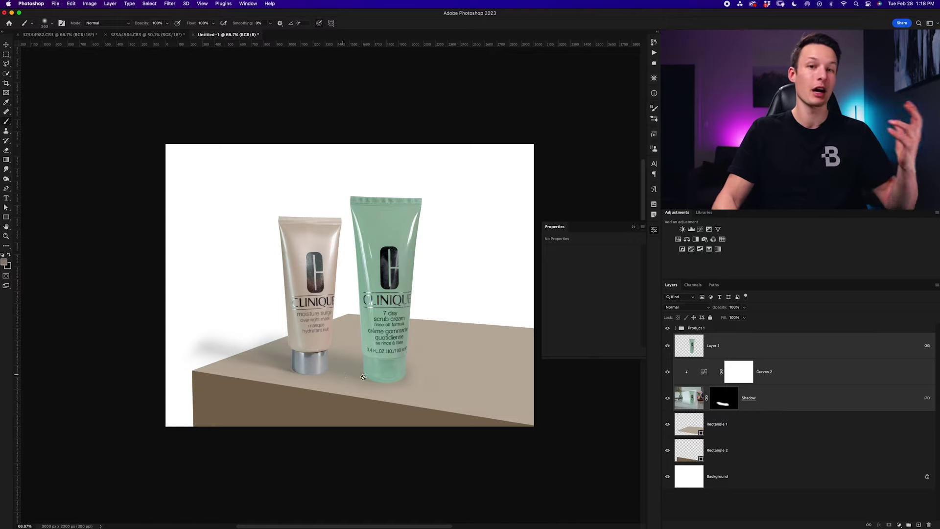
key("v")
mouse_move(491, 365)
left_mouse_down()
mouse_move(481, 354)
mouse_move(489, 364)
left_mouse_up()
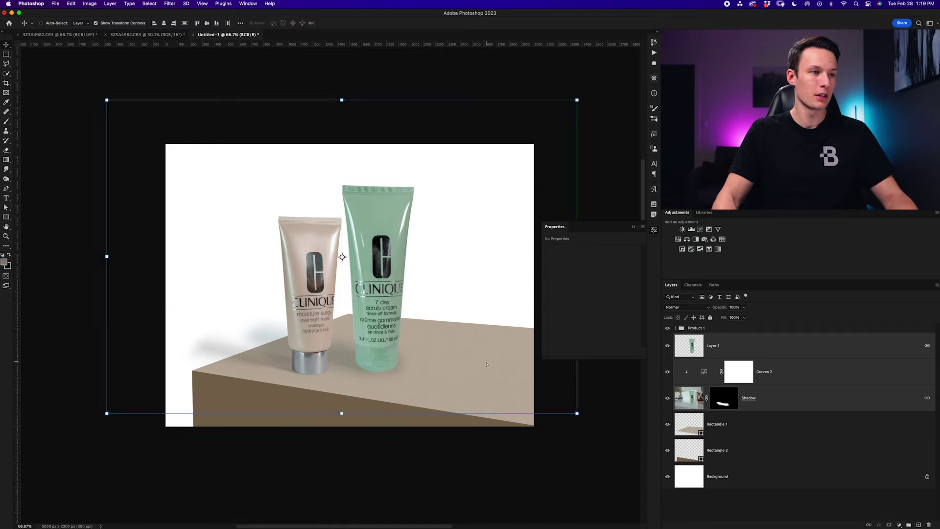
Step: Add a Black & White adjustment above Curves 2, clip it to the green tube's Shadow layer, and group the tube's layers as Product 2
left_click(742, 375)
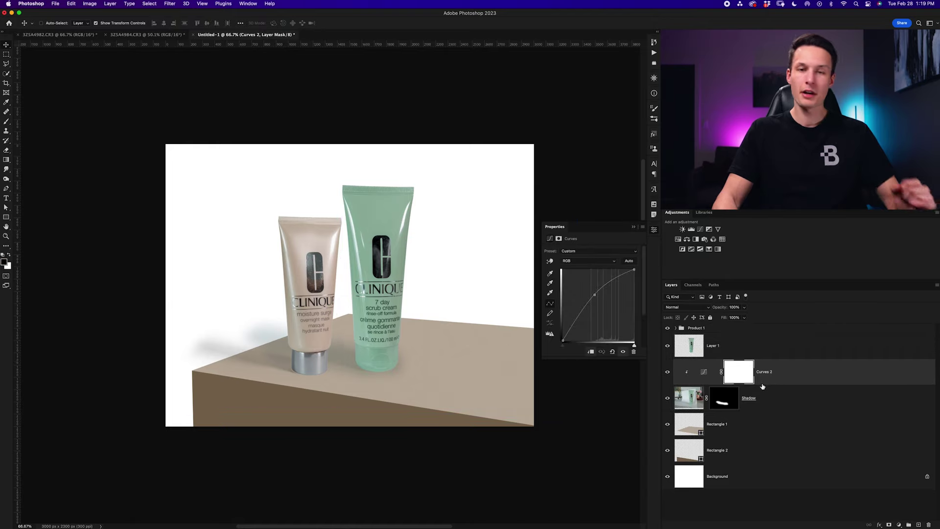
left_click(696, 238)
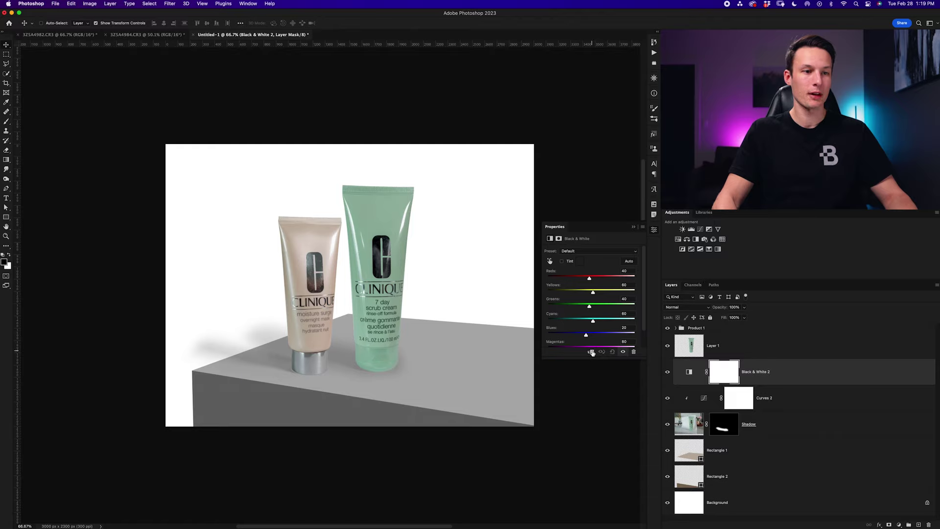
left_click(591, 352)
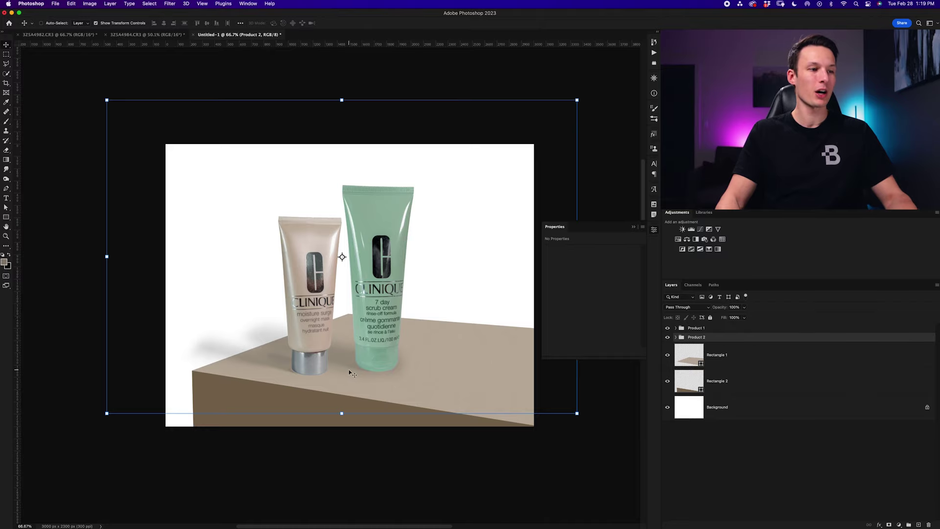
Step: Load both table shapes as a selection and invert it to select everything outside the table
key("super+plus")
key("super+plus")
scroll(230, 444, "down", 3)
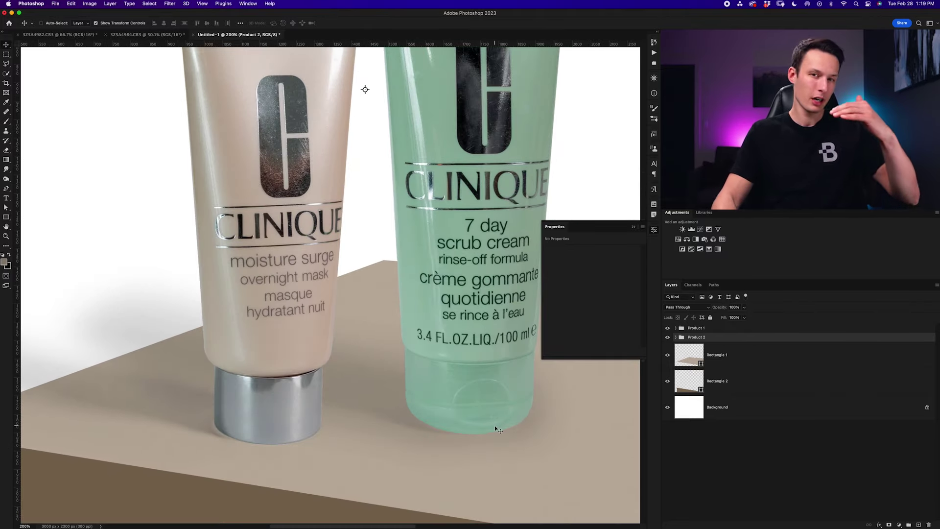
key("super+minus")
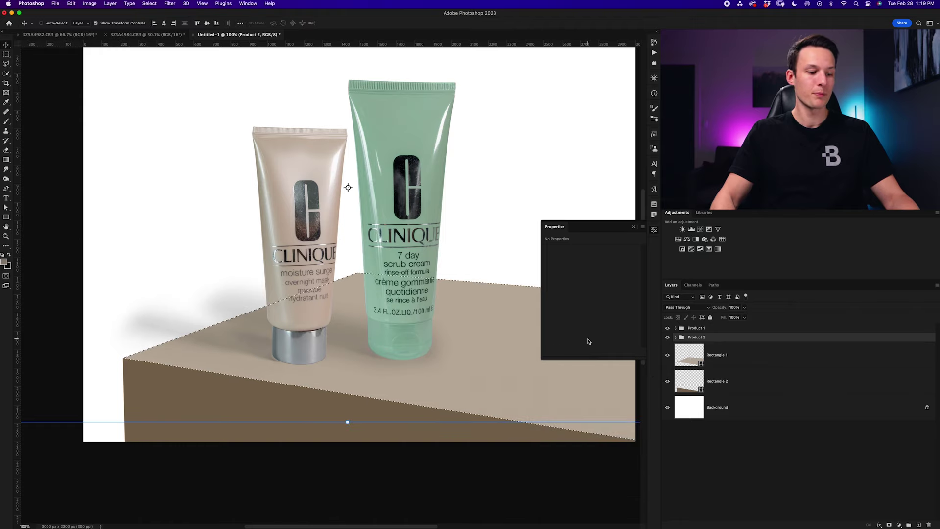
key("shift+super+i")
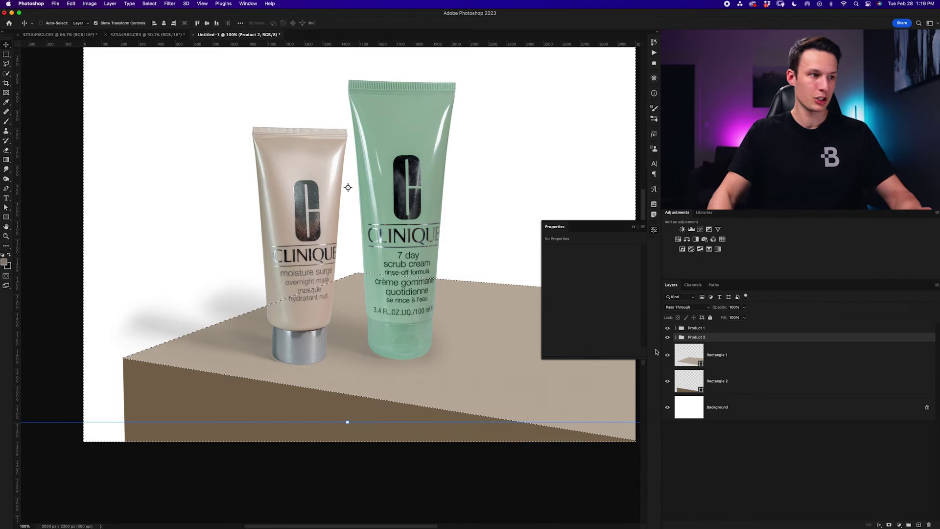
Step: Paint black on the Shadow mask in the Product 2 group to hide the green tube's shadow beyond the table
left_click(676, 337)
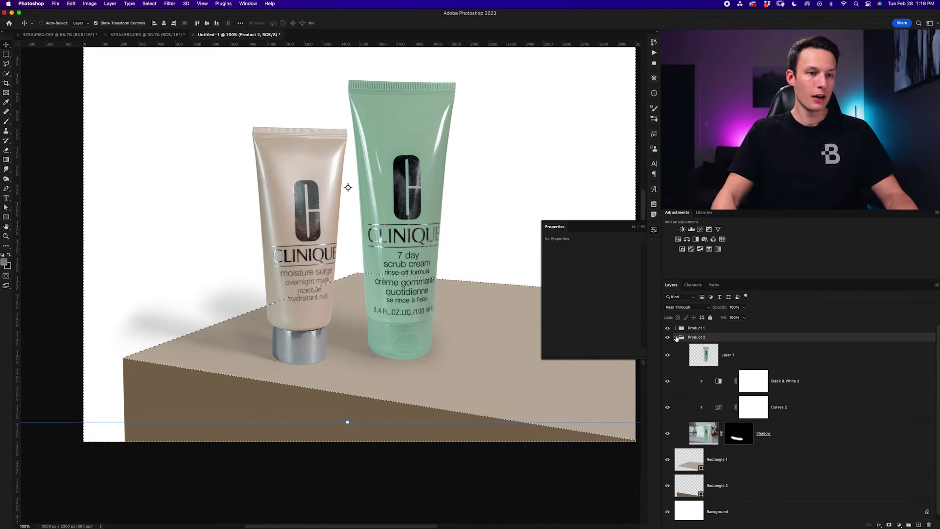
left_click(738, 433)
key("b")
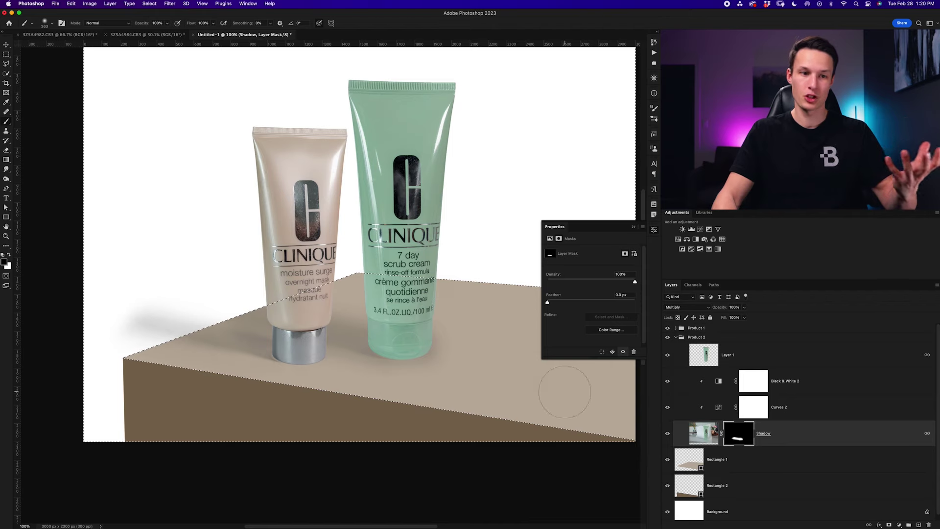
Step: Paint black on the Shadow mask in the Product 1 group to hide the shadow beyond the table, and deselect
left_click(676, 327)
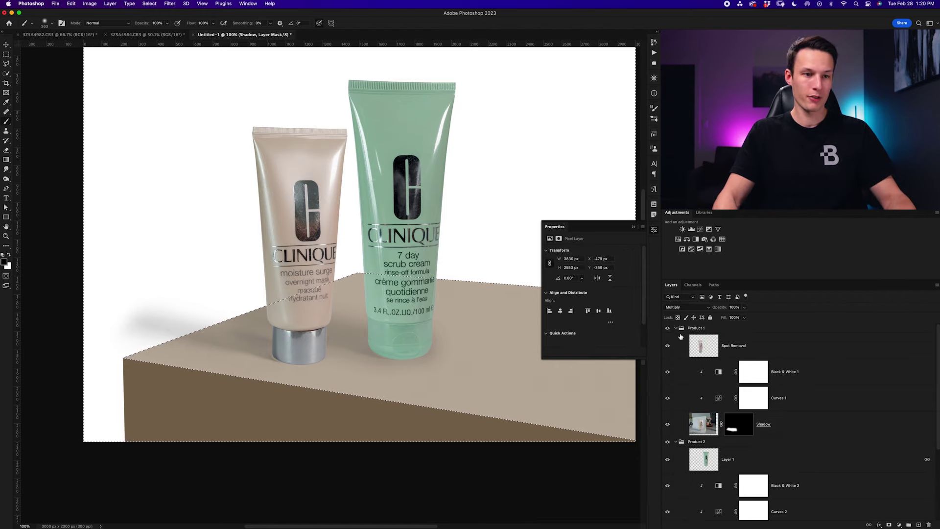
left_click(744, 426)
mouse_move(235, 280)
left_mouse_down()
mouse_move(125, 332)
mouse_move(186, 308)
left_mouse_up()
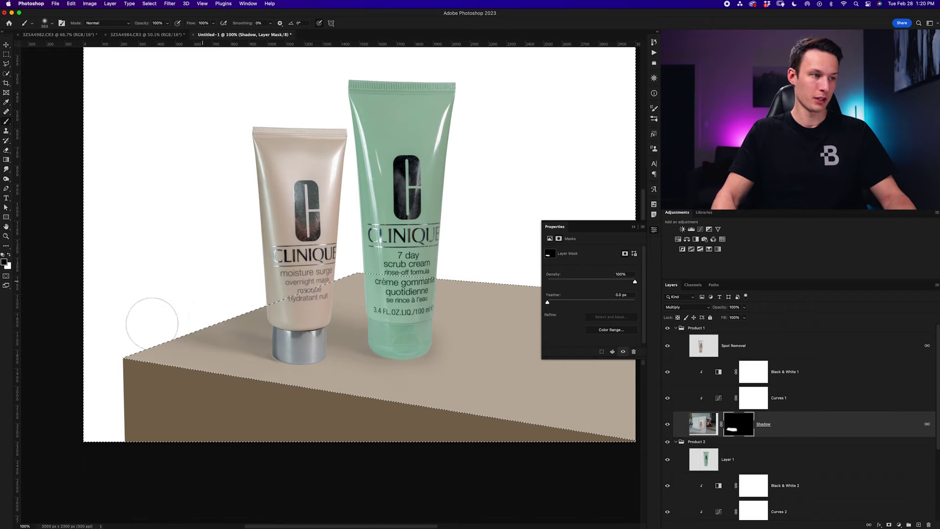
key("super+d")
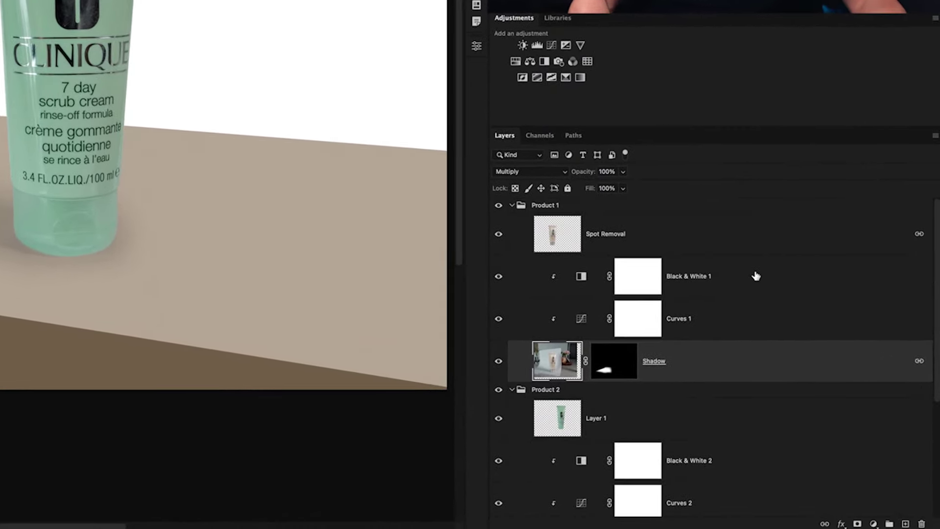
Step: Add a new layer above Black & White 1 in the Product 1 group and rename the Spot Removal layer as Product
left_click(777, 303)
key("super+alt+shift+n")
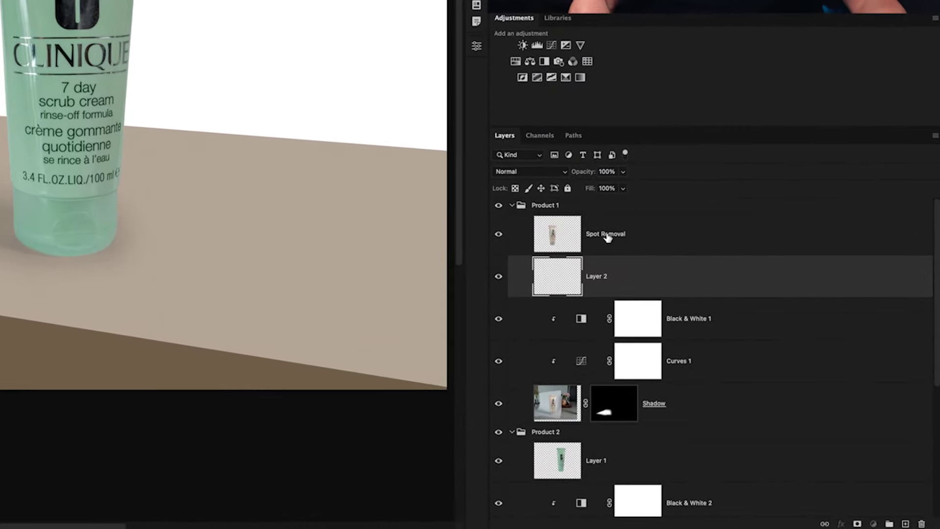
double_click(607, 235)
type("Product")
key("Return")
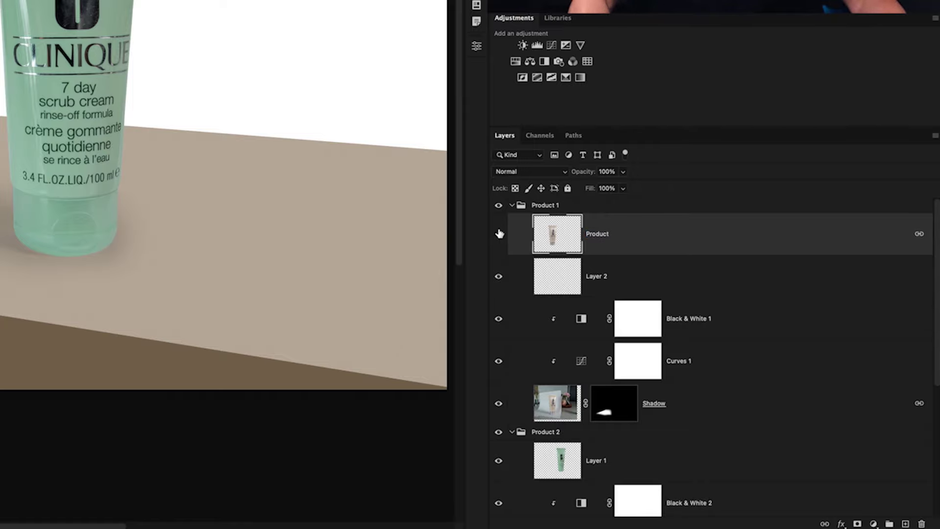
Step: With Layer 2 active, sample the table's shadow tone for the brush and darken the foreground colour to 6d665e
left_click(622, 278)
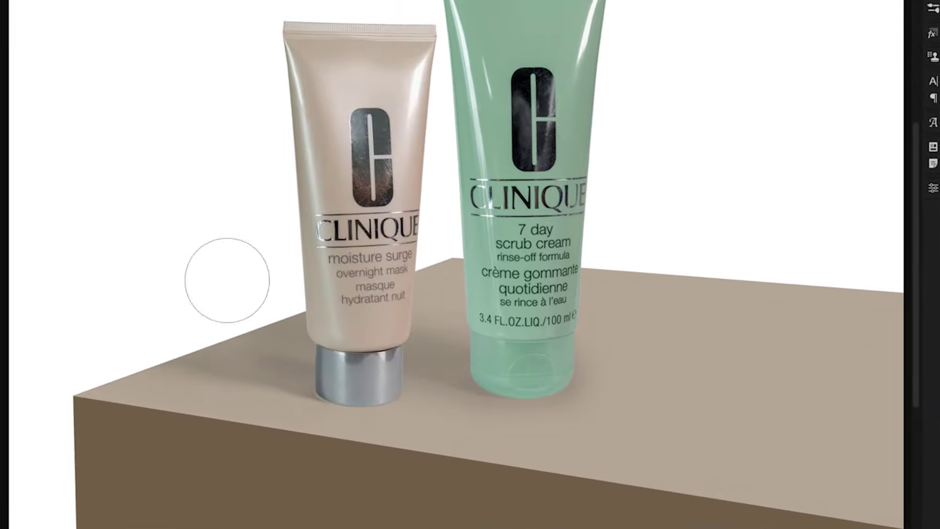
key("b")
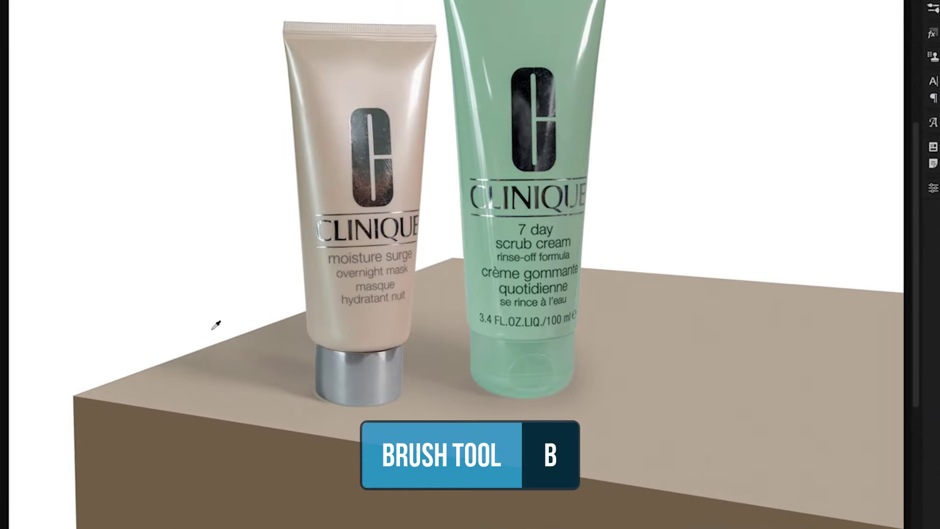
left_click_drag(277, 365, 302, 369)
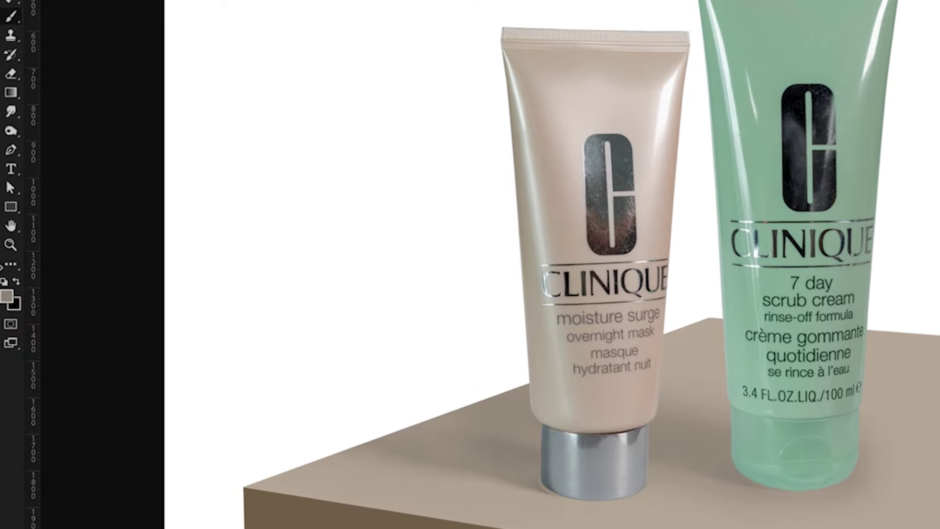
left_click(7, 294)
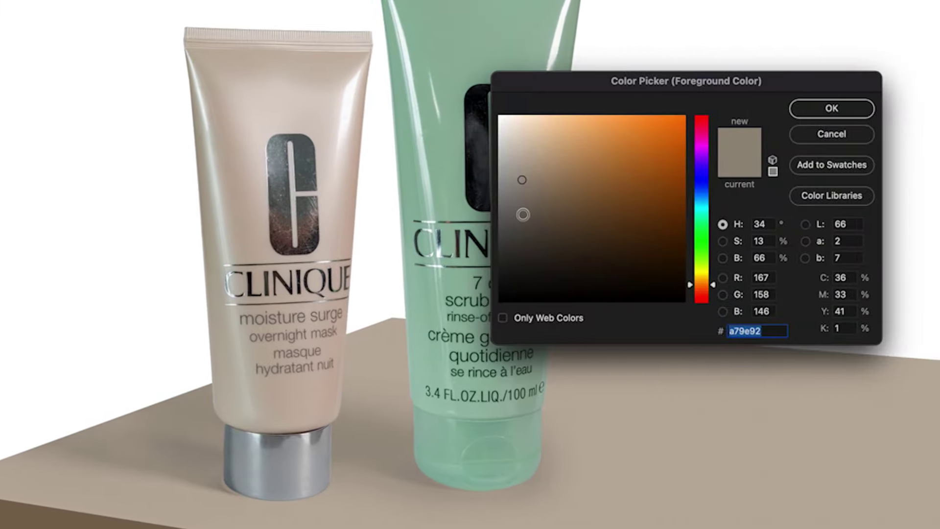
left_click(523, 214)
left_click(524, 222)
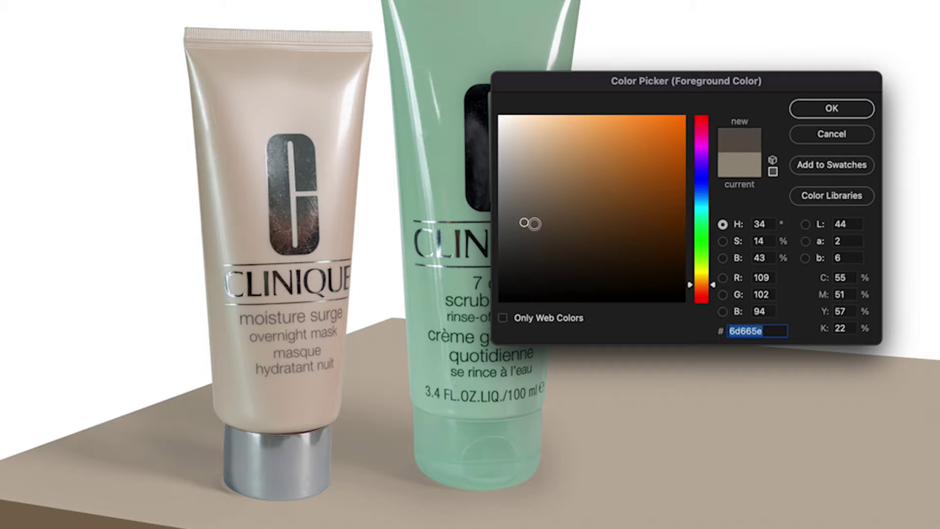
left_click(863, 112)
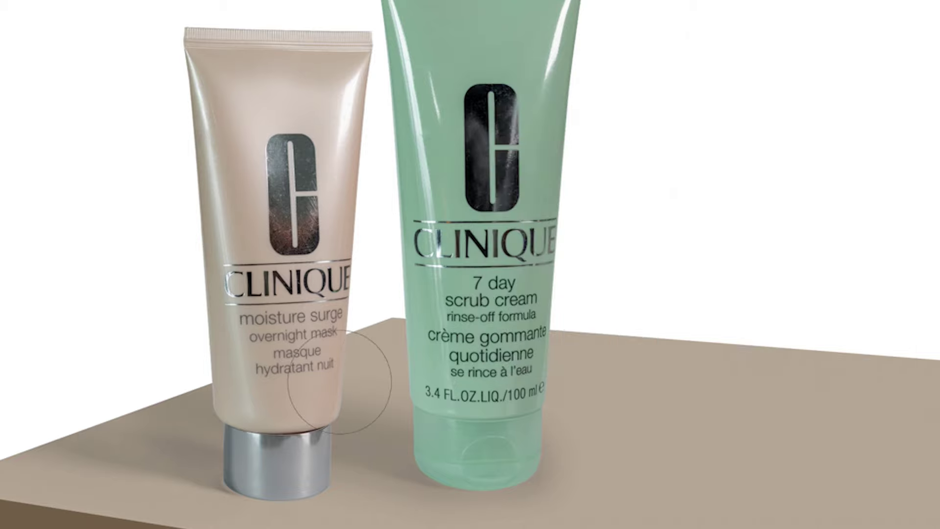
Step: Paint a soft dab on Layer 2 at the pink tube's cap, flatten it to about 36% height and place it under the cap
key("bracketleft")
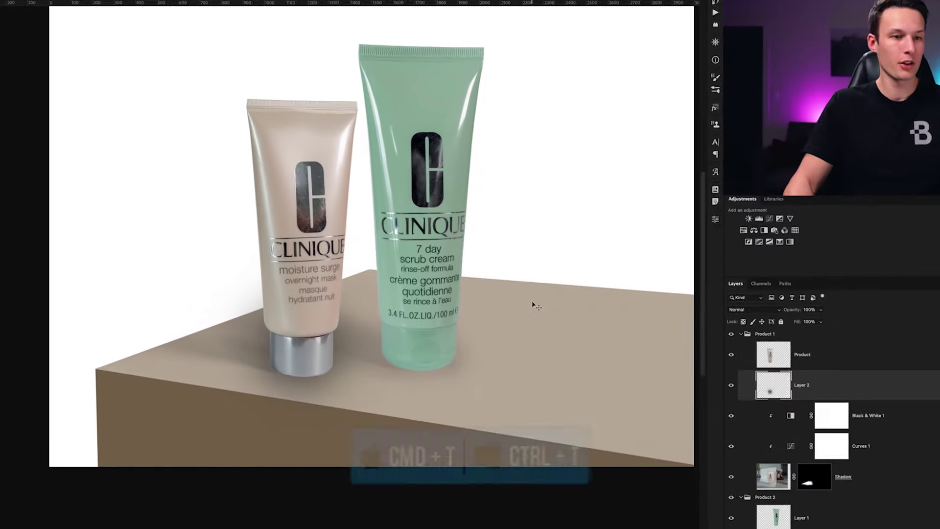
key("super+t")
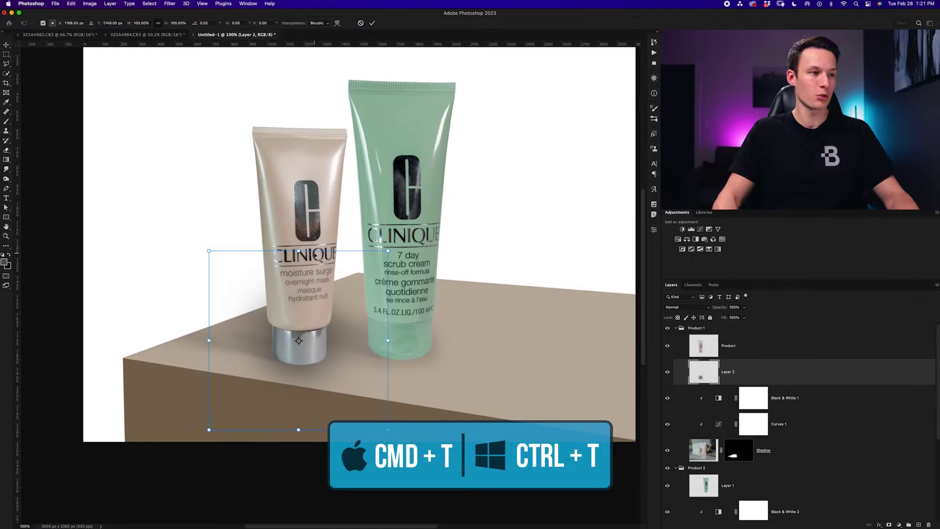
left_click_drag(299, 251, 299, 357)
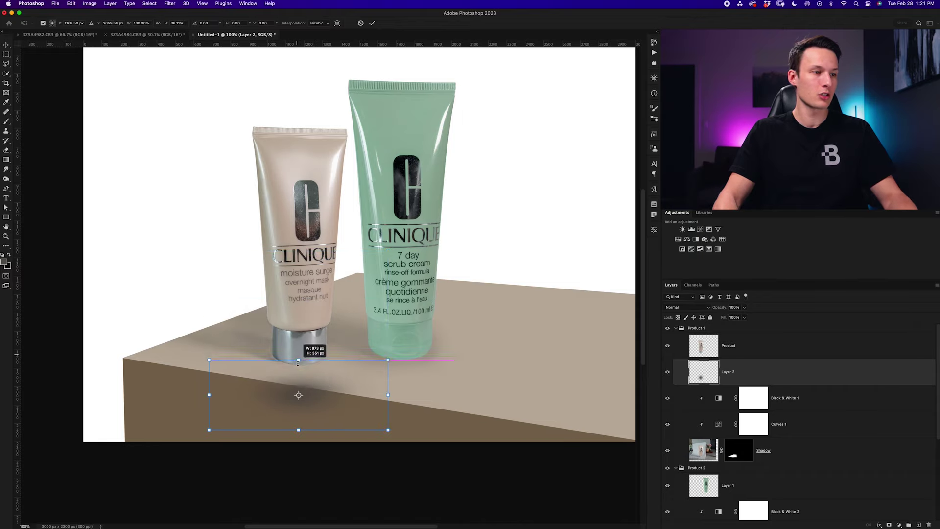
left_click_drag(324, 401, 324, 363)
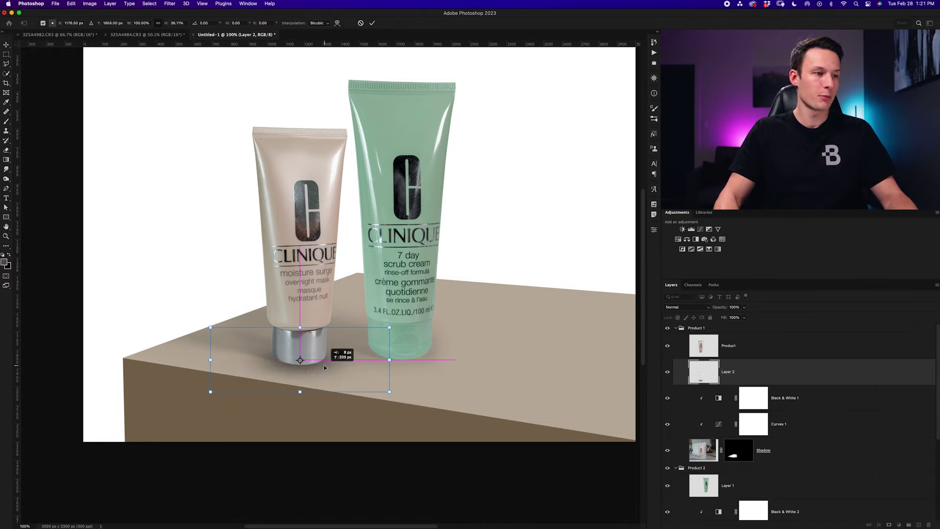
Step: Shrink the pink tube's contact shadow to about 81% width and 18% height, and rotate it about 7° to match the table's perspective
key("super+equal")
left_click_drag(438, 499, 372, 476)
left_click_drag(267, 435, 305, 437)
left_click_drag(262, 480, 263, 429)
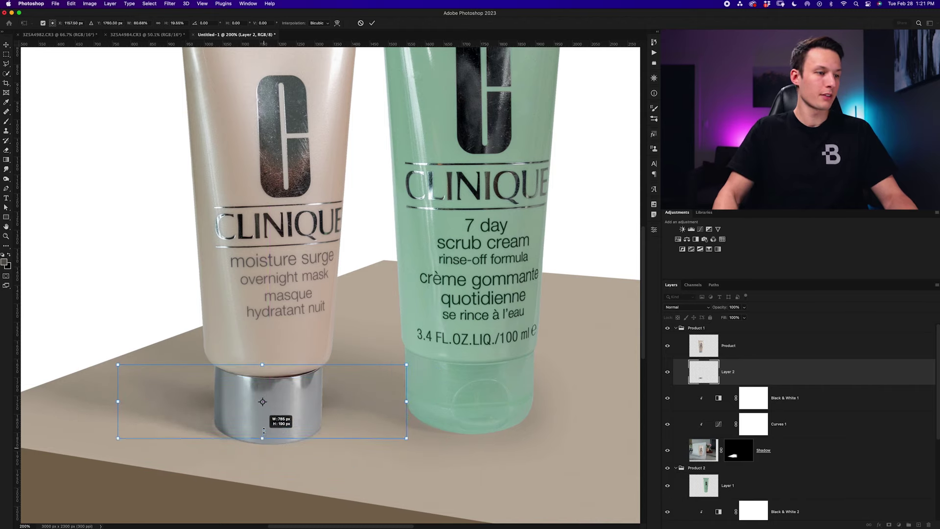
left_click_drag(346, 398, 338, 430)
left_click_drag(416, 455, 415, 470)
left_click_drag(360, 431, 349, 433)
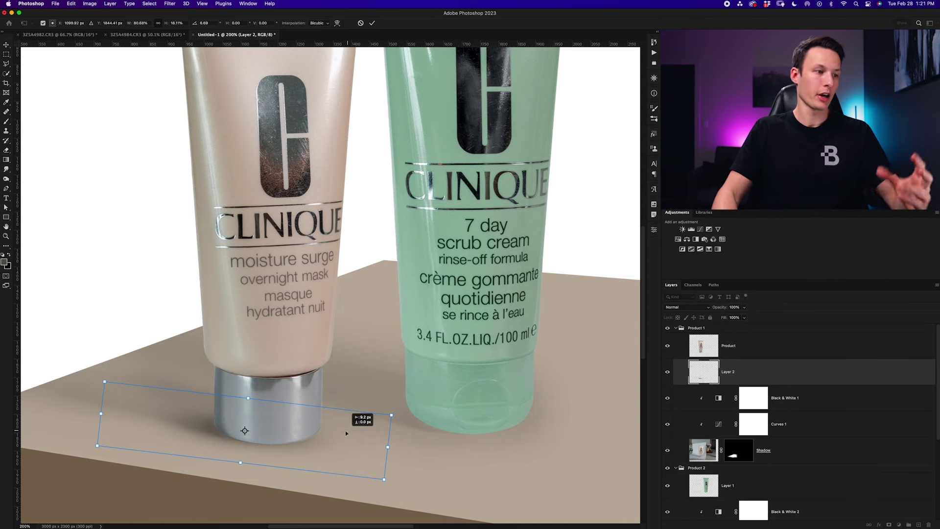
key("Return")
Step: Add a new layer above Black & White 2 in the Product 2 group and paint a soft dark dab at the green tube's base
left_click(675, 328)
key("b")
left_click(675, 328)
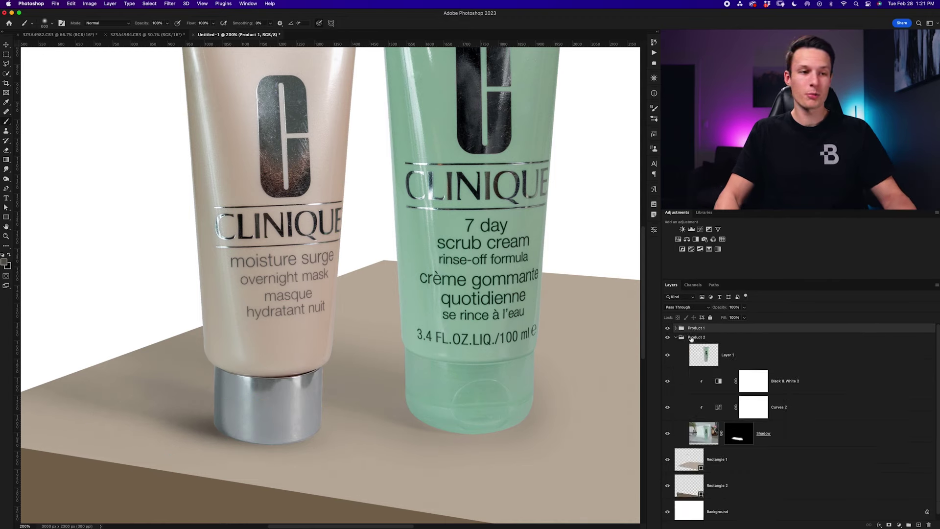
left_click(799, 377)
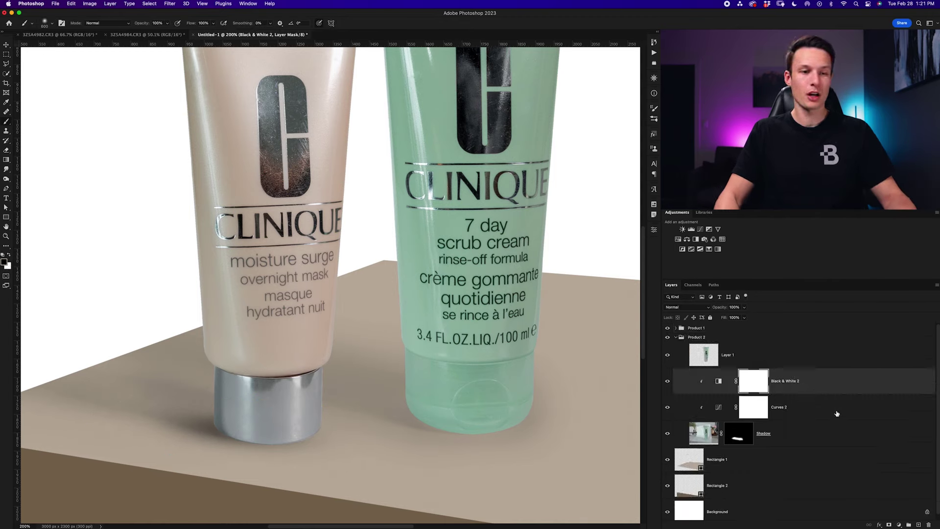
left_click(920, 525)
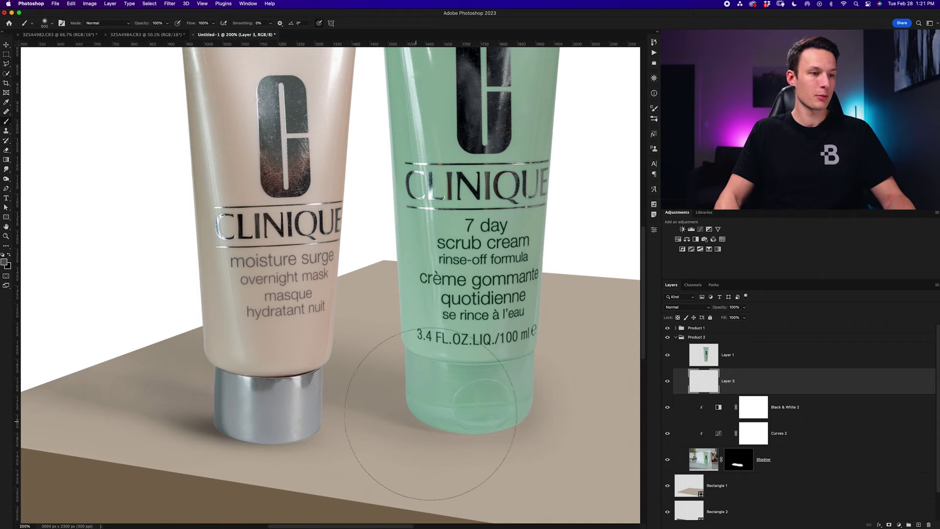
left_click(469, 390)
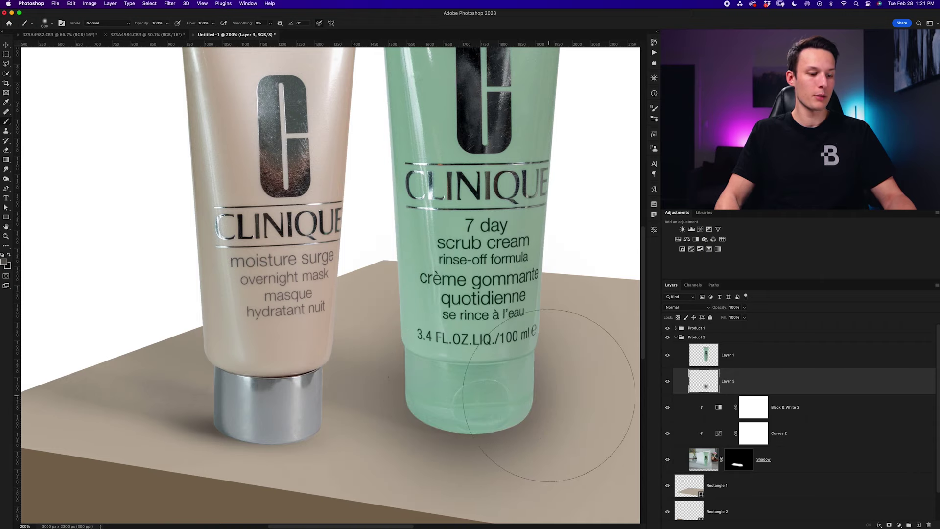
Step: Flatten the green tube's dab to about 21% height, move it under the tube's base and rotate it about 7°
key("super+t")
key("super+minus")
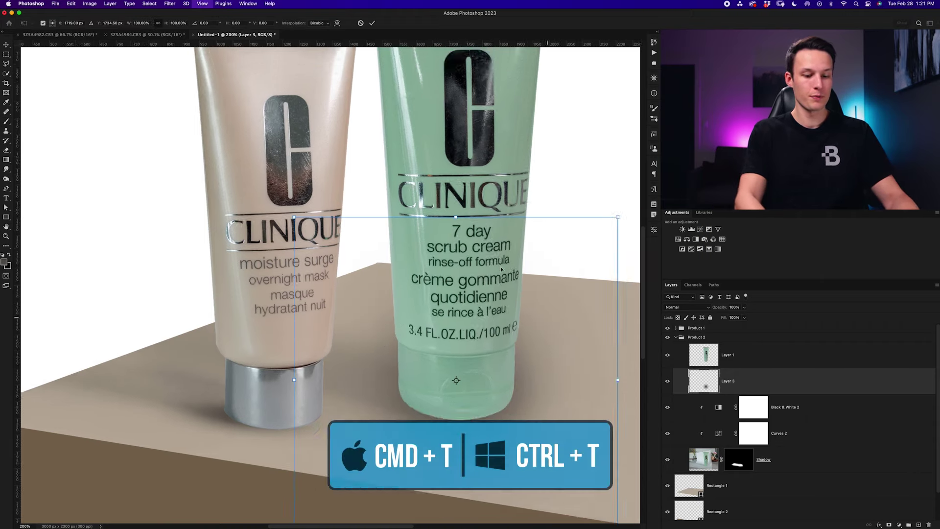
left_click_drag(400, 248, 400, 388)
left_click_drag(430, 421, 430, 368)
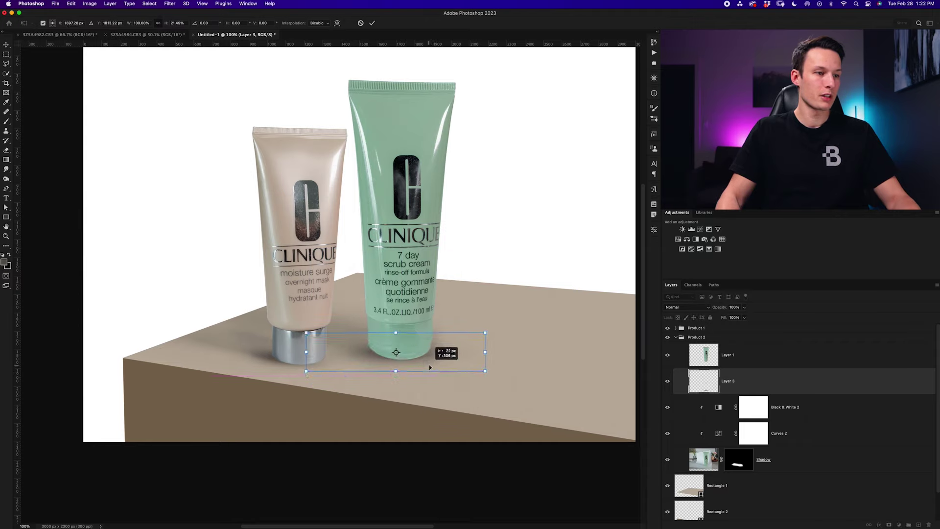
left_click_drag(504, 372, 502, 387)
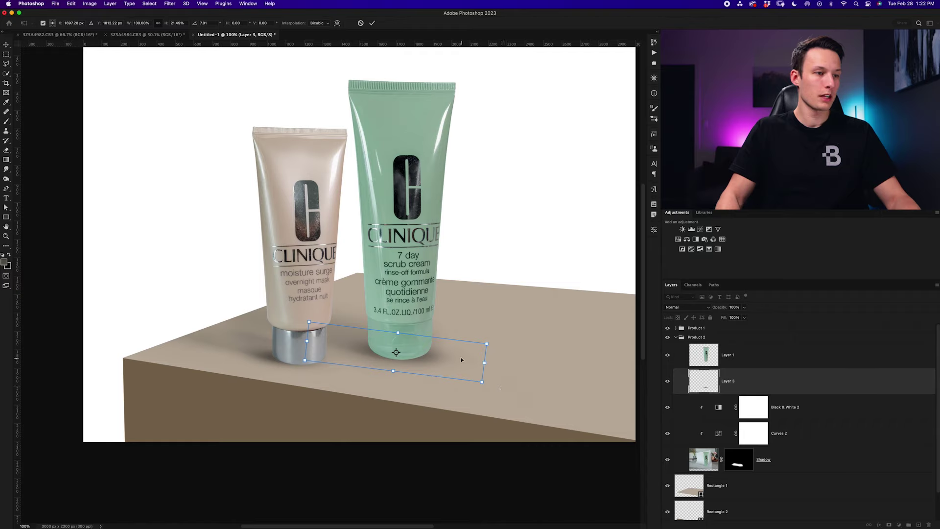
Step: Resize the green tube's contact shadow to about 67% width and 28% height, and fit it beneath the base
left_click_drag(399, 374, 398, 378)
left_click_drag(397, 332, 398, 325)
left_click_drag(437, 362, 446, 355)
scroll(559, 253, "right", 2)
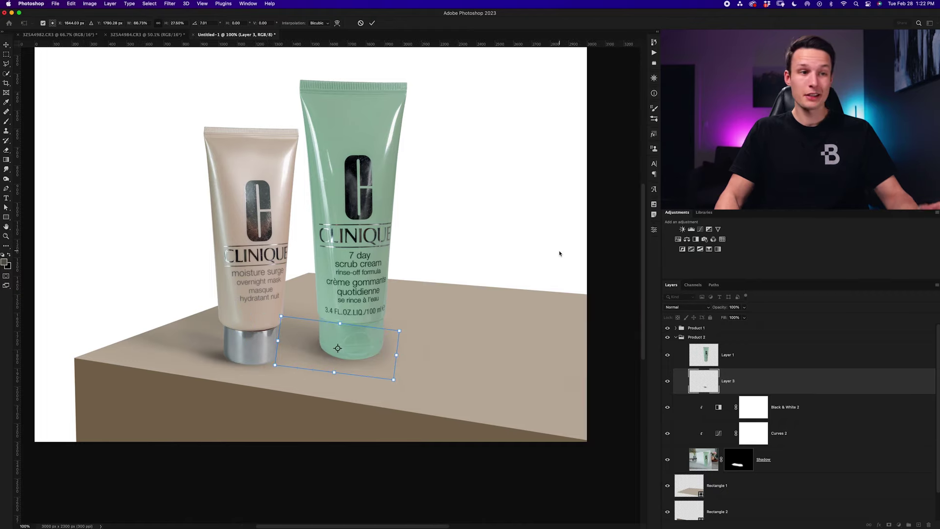